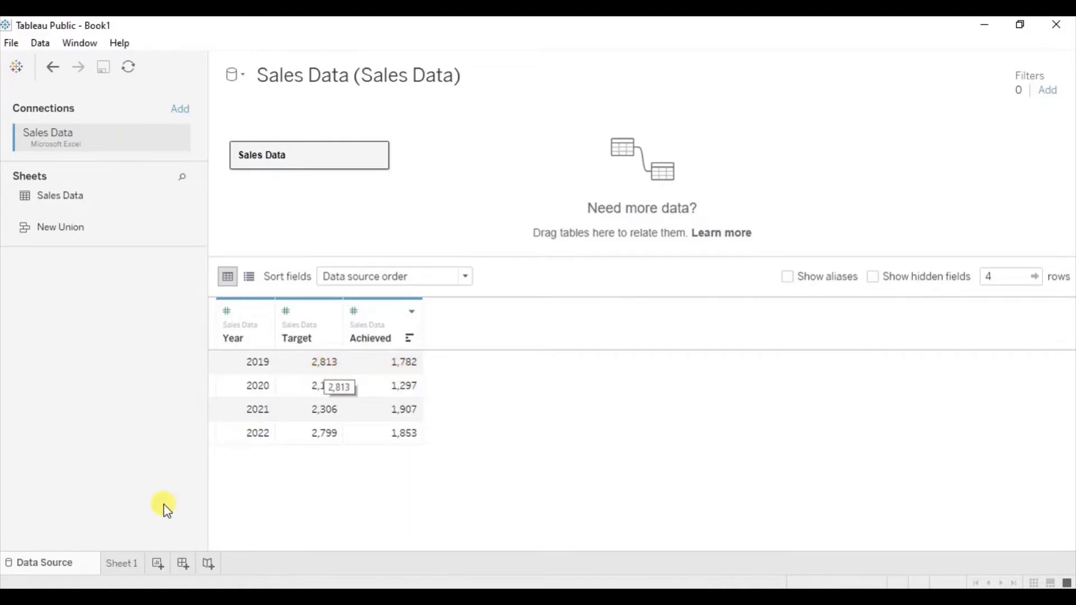
Step: Open Sheet 1 and convert the Year field to discrete
left_click(123, 563)
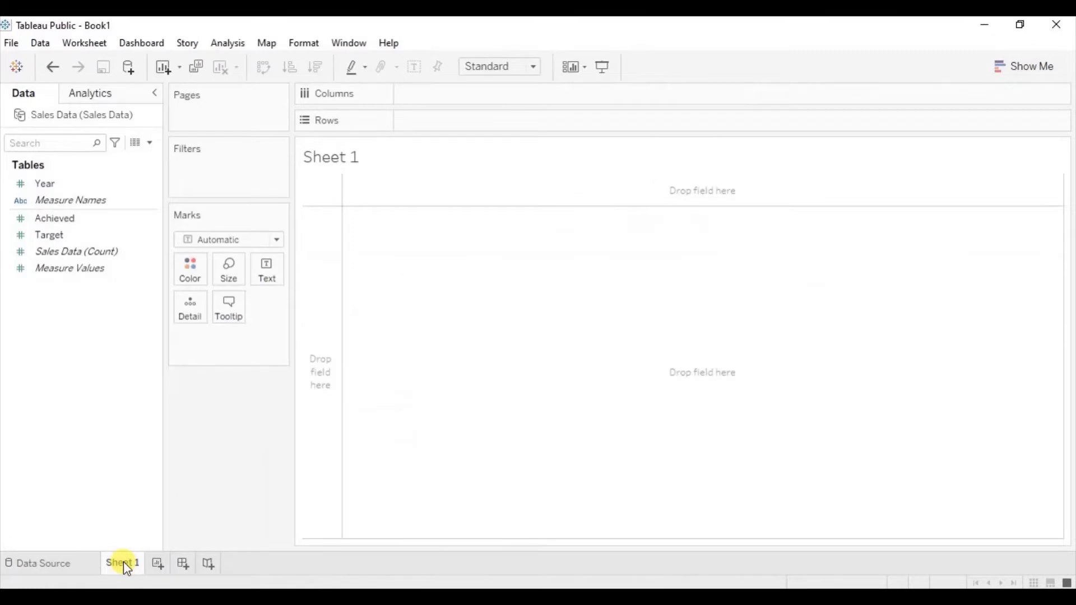
left_click(56, 184)
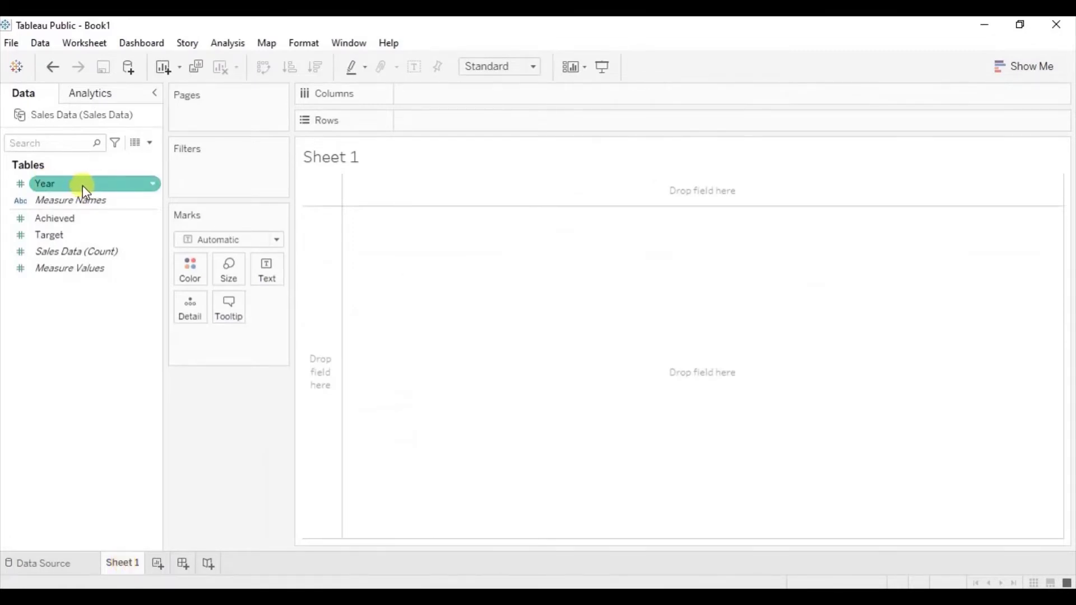
left_click(155, 184)
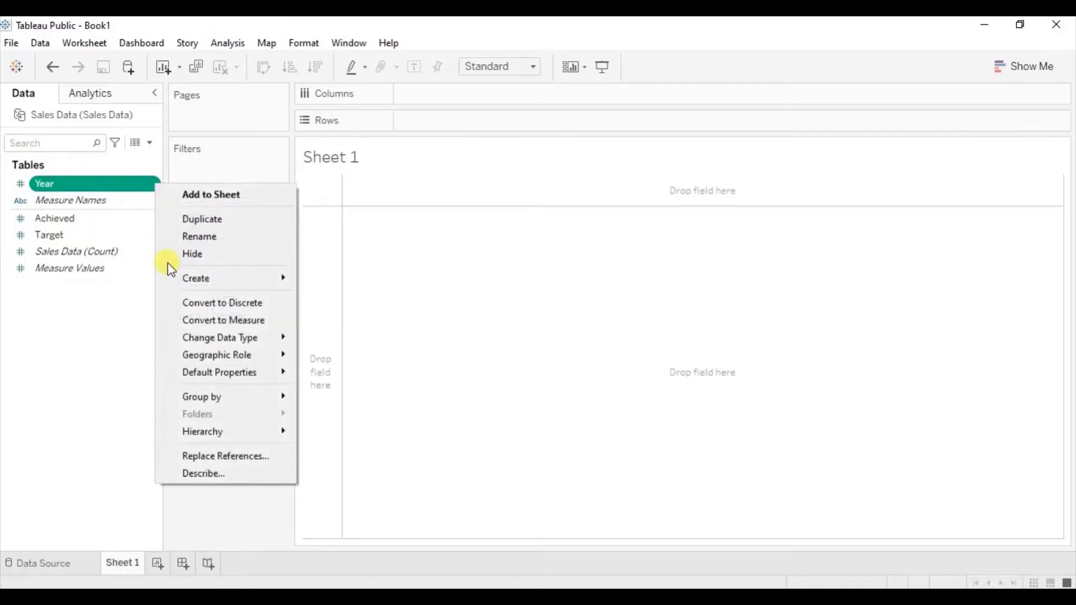
left_click(203, 307)
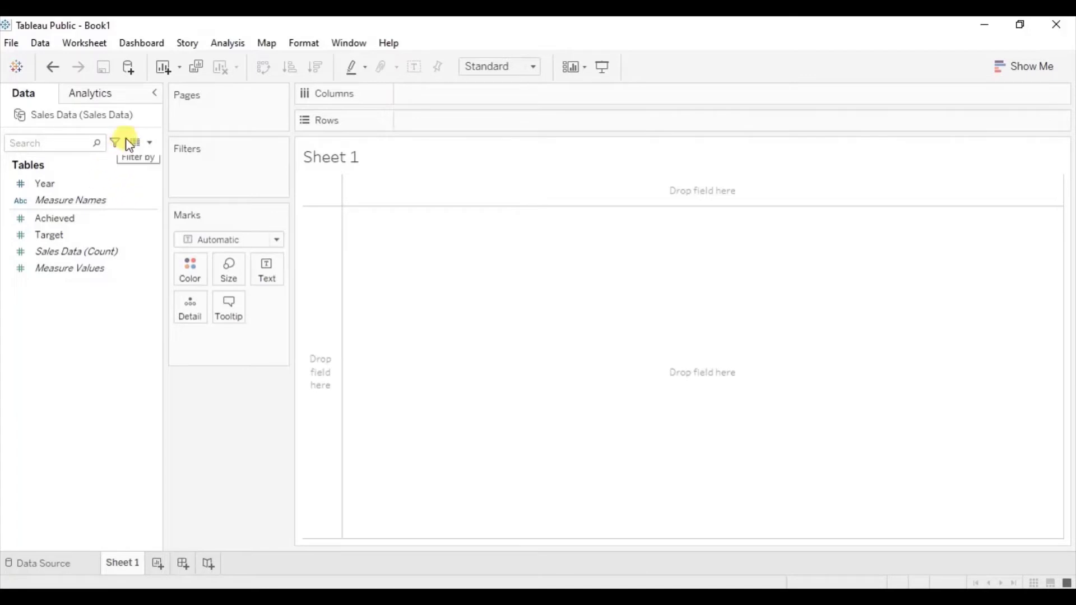
Step: Start a new calculated field and name it "%target achieved"
left_click(150, 143)
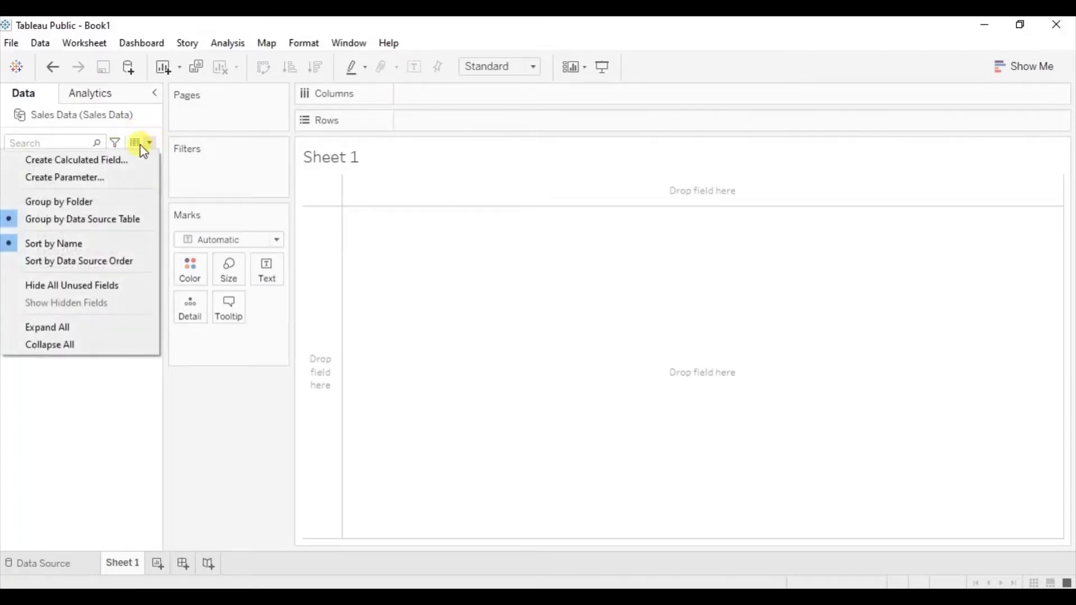
left_click(106, 159)
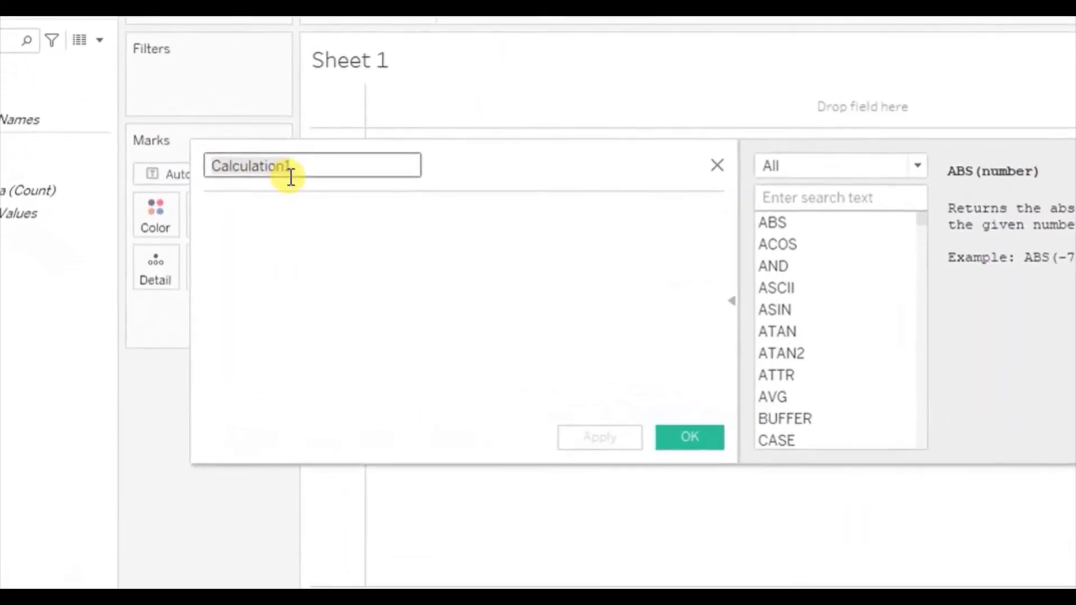
type("%")
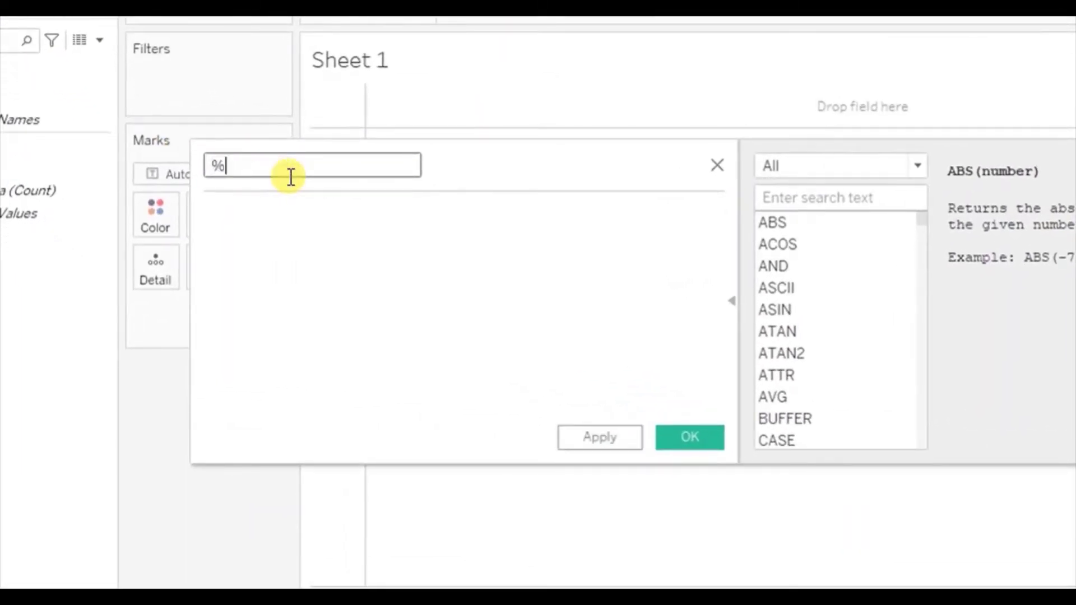
type("target achieved")
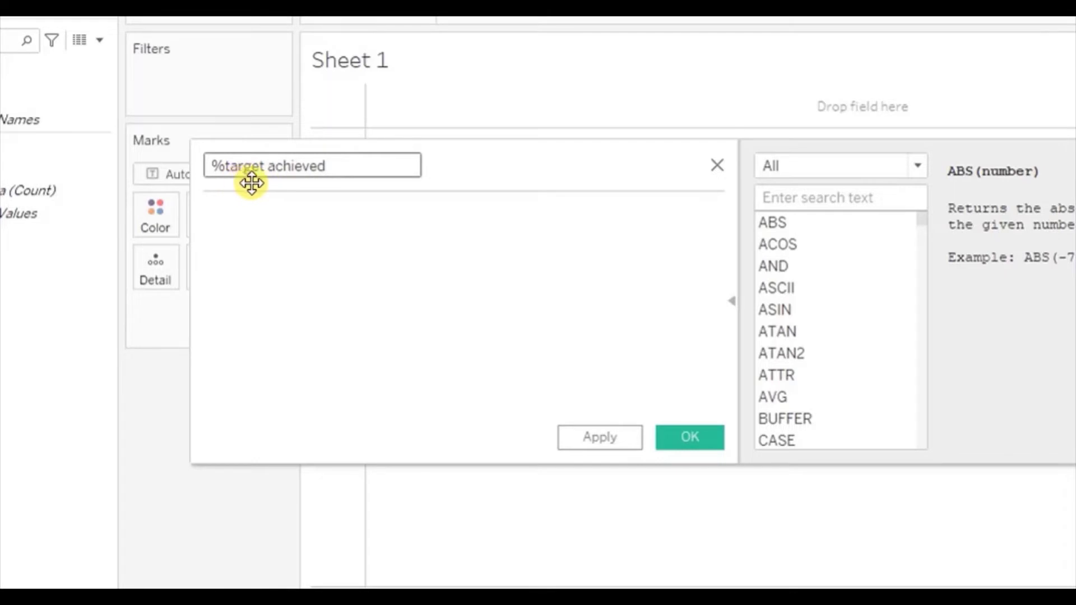
Step: Define the %target achieved calculation as SUM([Achieved])/SUM([Target]) and save it
left_click(247, 239)
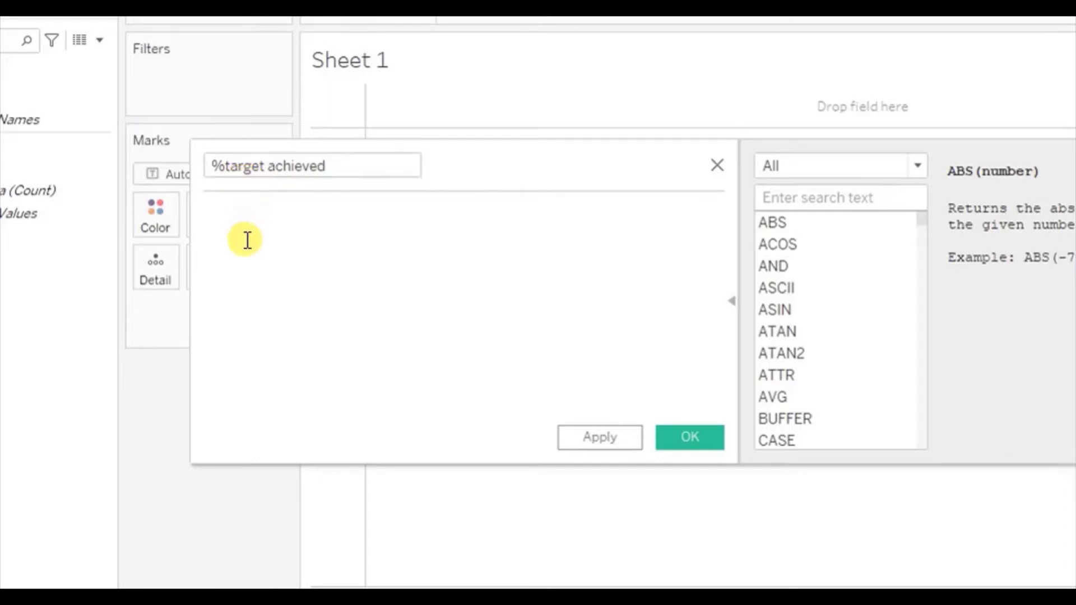
type("sum")
key("Return")
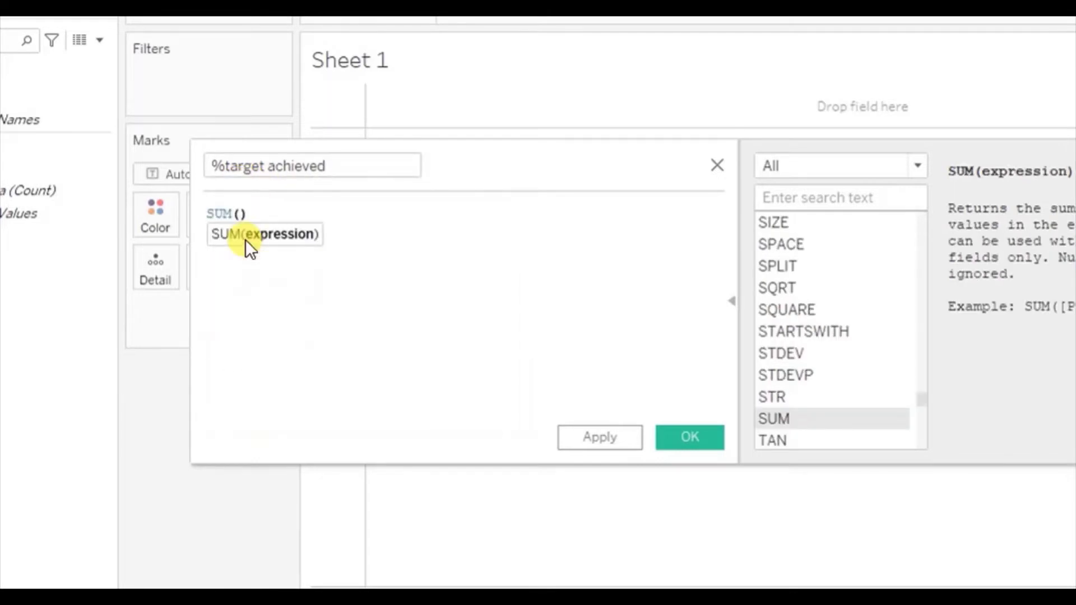
type("ach")
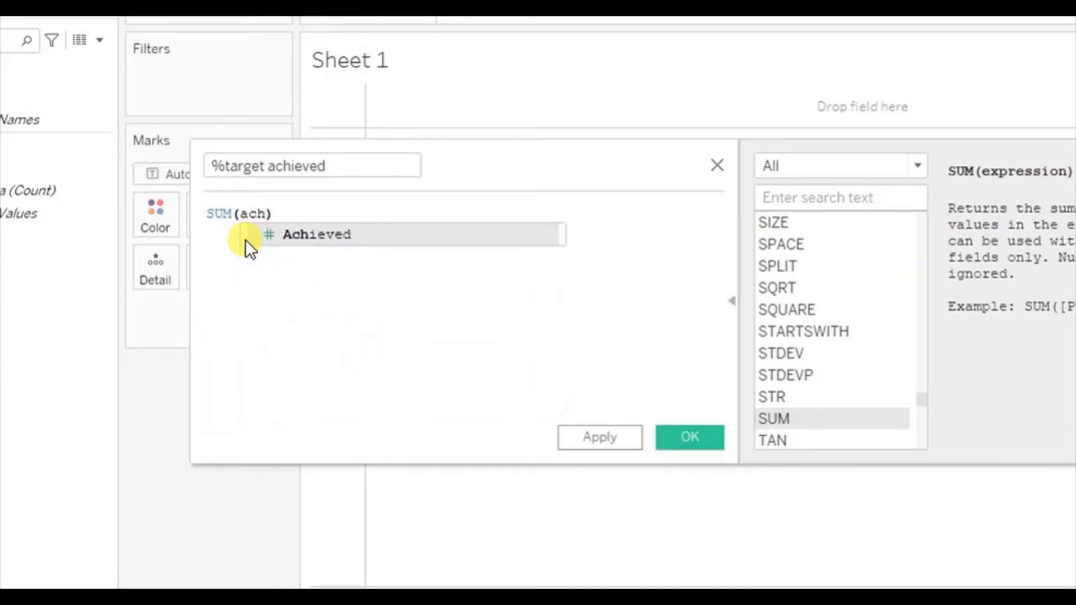
key("Return")
type("/sum")
key("Return")
type("t")
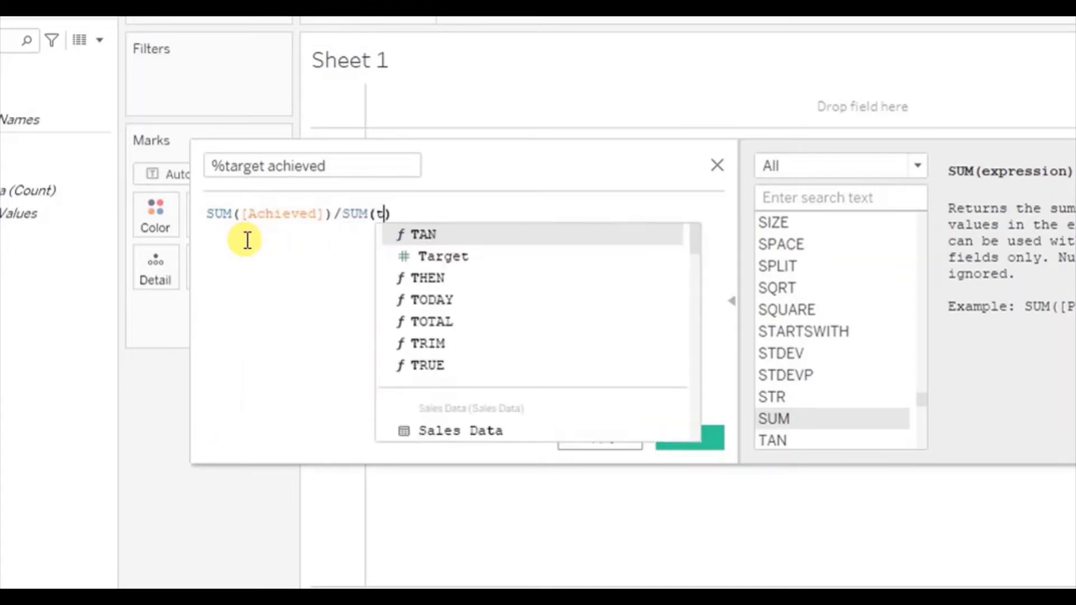
type("ar")
key("Return")
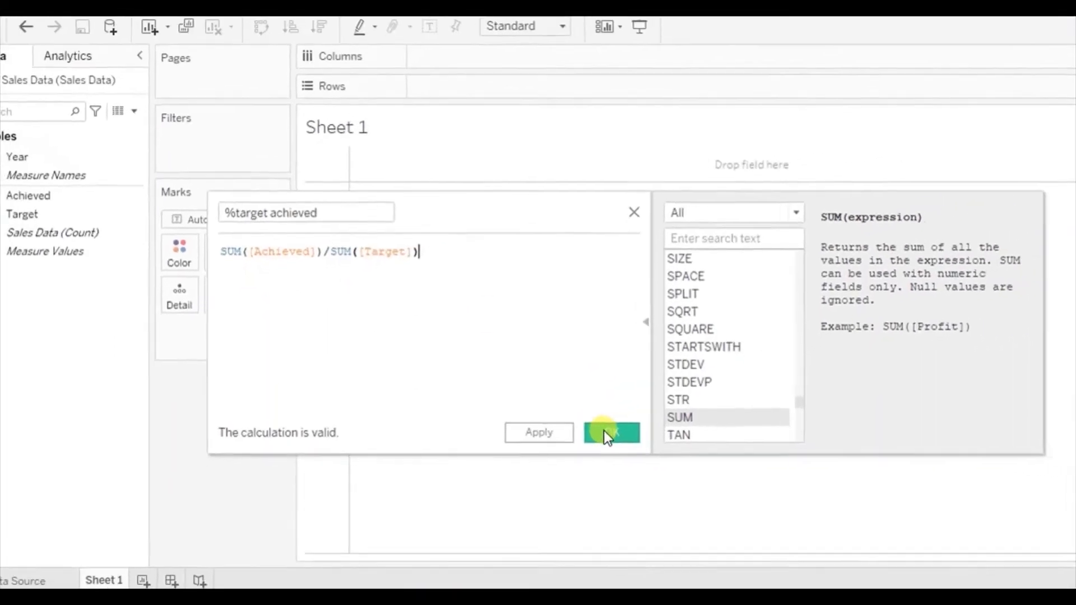
left_click(609, 432)
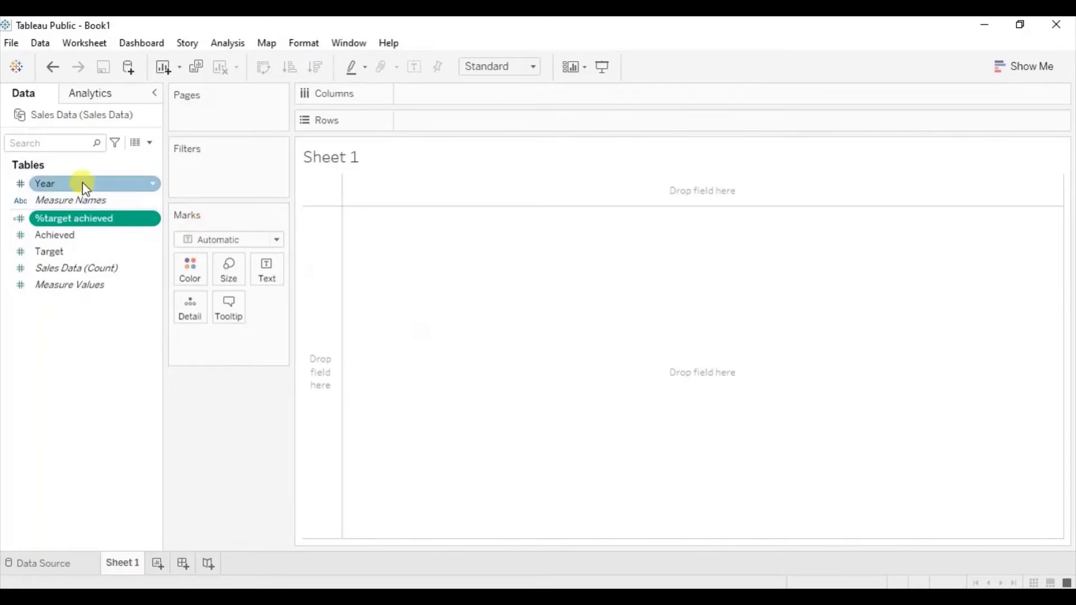
Step: Build a text table with Year on Rows and %target achieved as the text values
left_click_drag(67, 187, 496, 119)
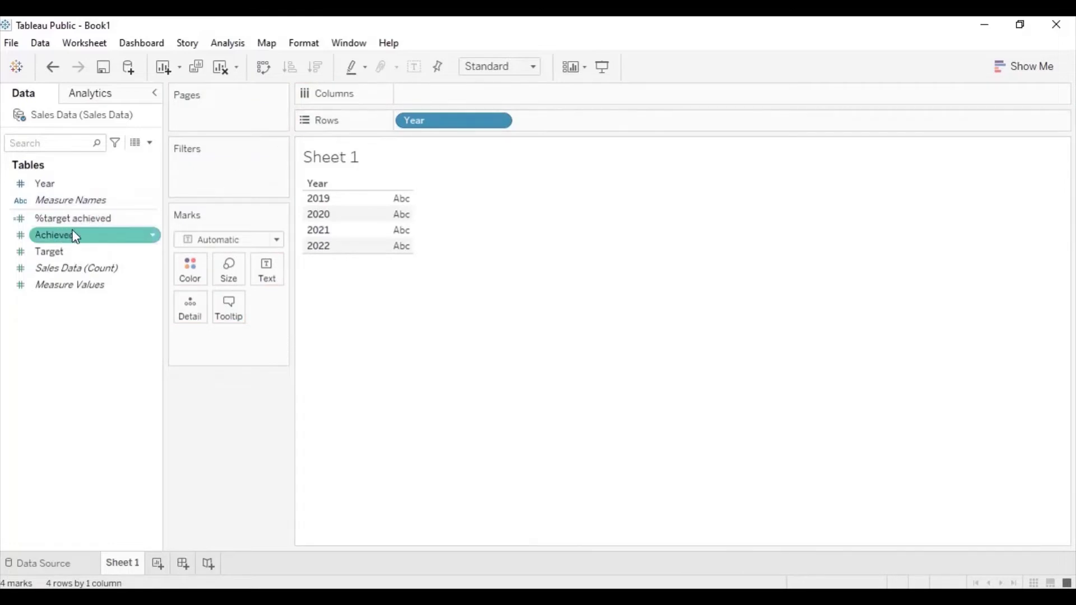
left_click_drag(80, 227, 266, 272)
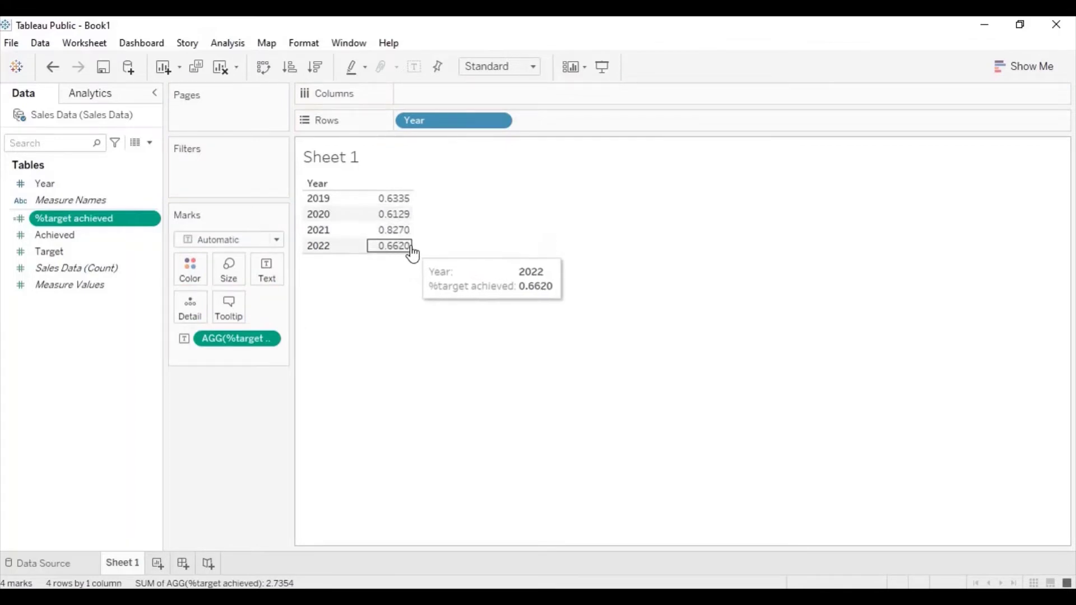
mouse_move(406, 253)
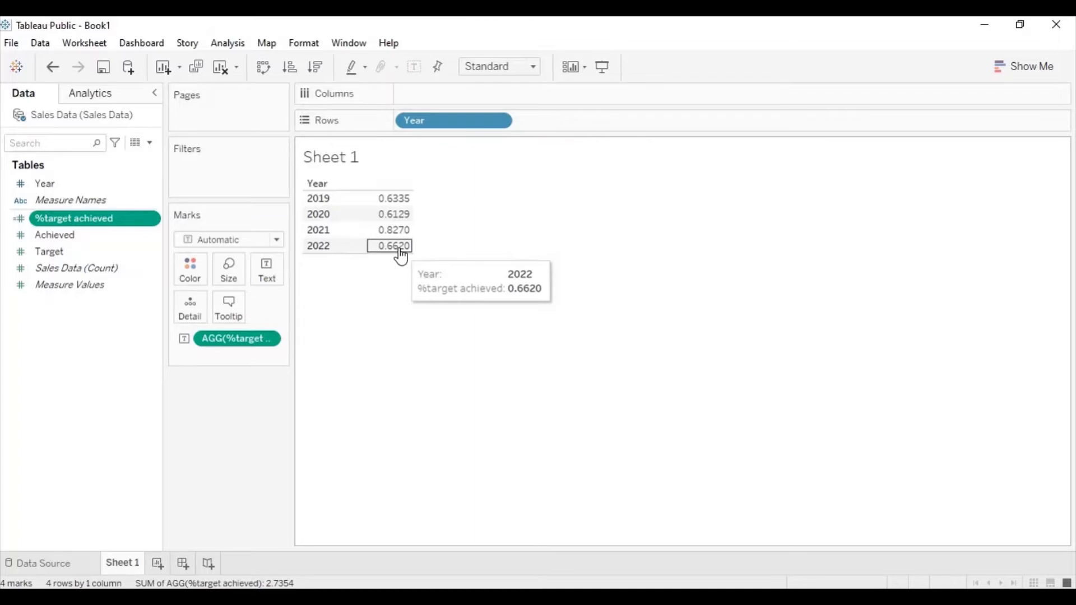
Step: Set the default number format of %target achieved to Percentage with 0 decimal places
left_click(154, 219)
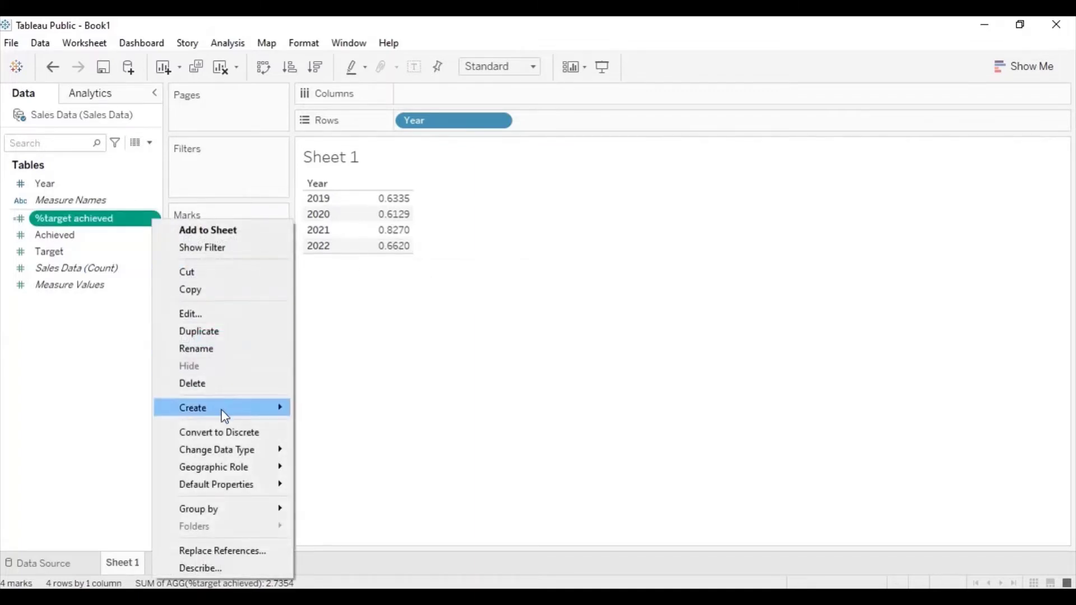
mouse_move(224, 479)
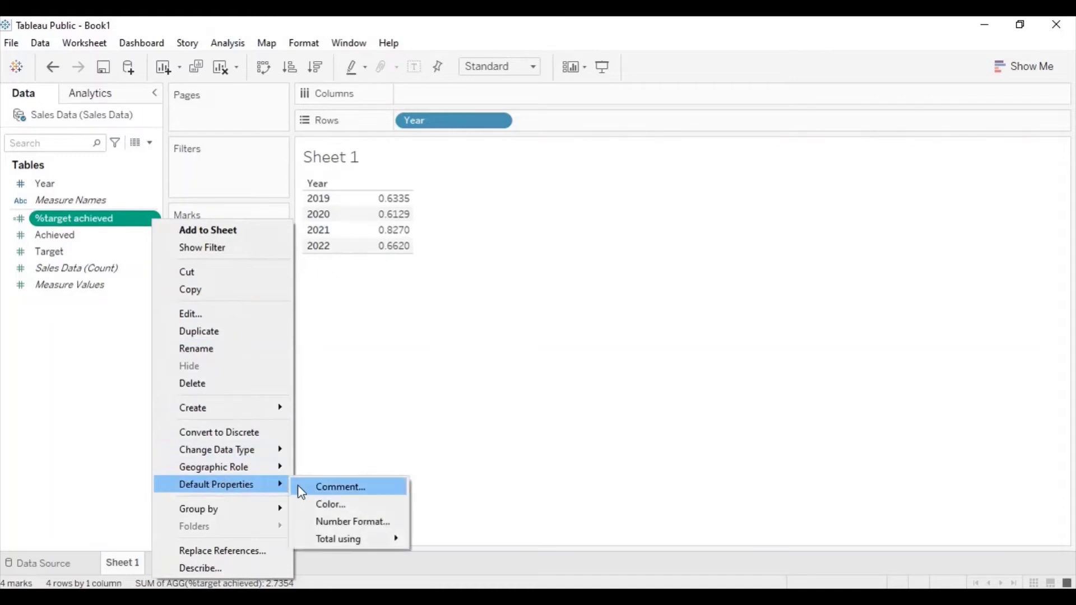
left_click(312, 521)
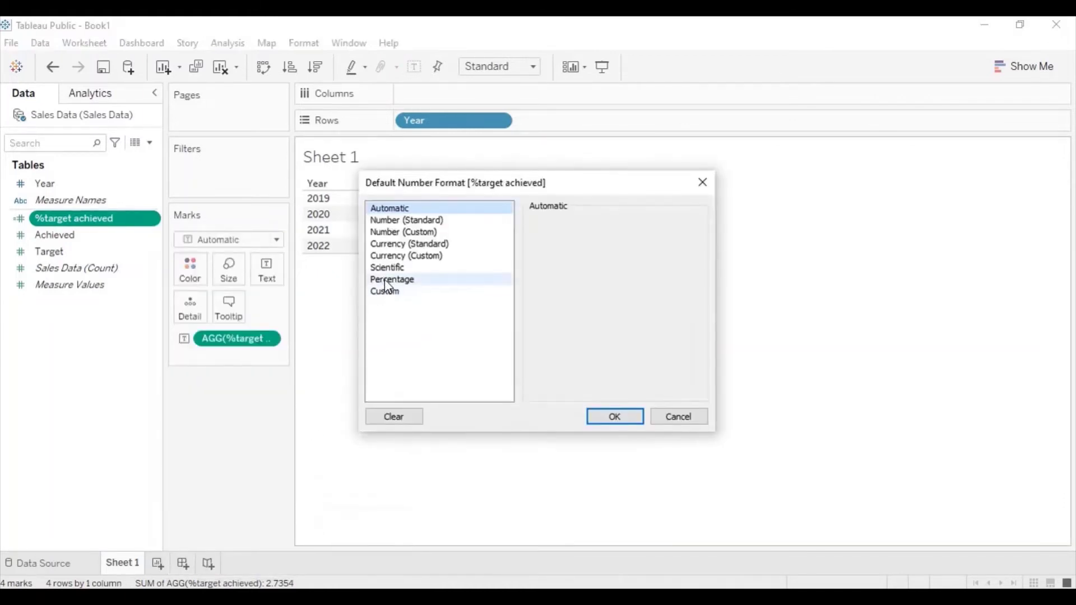
left_click(385, 279)
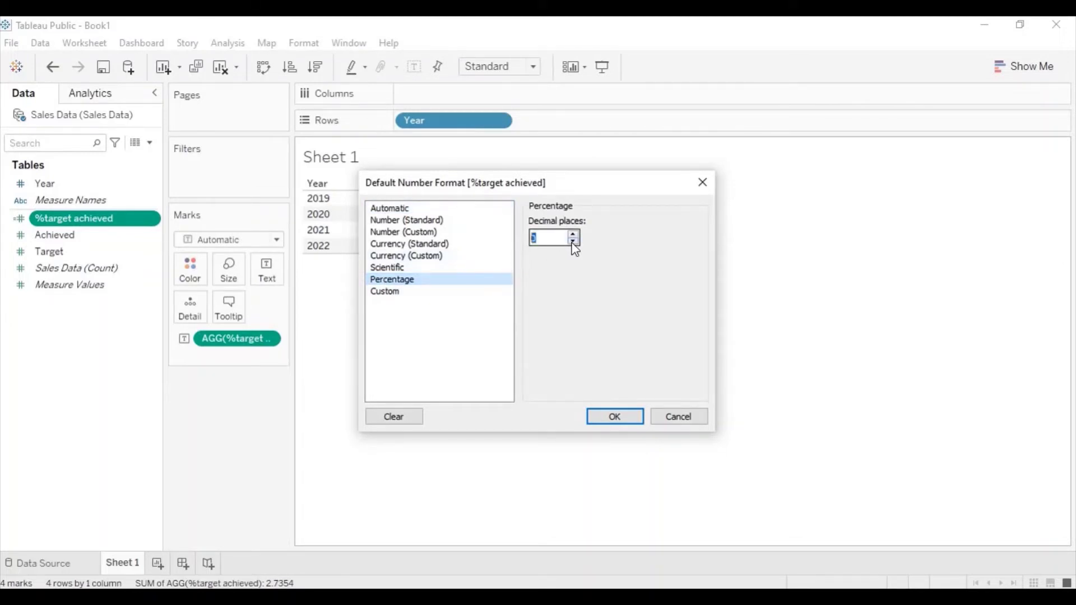
left_click(612, 417)
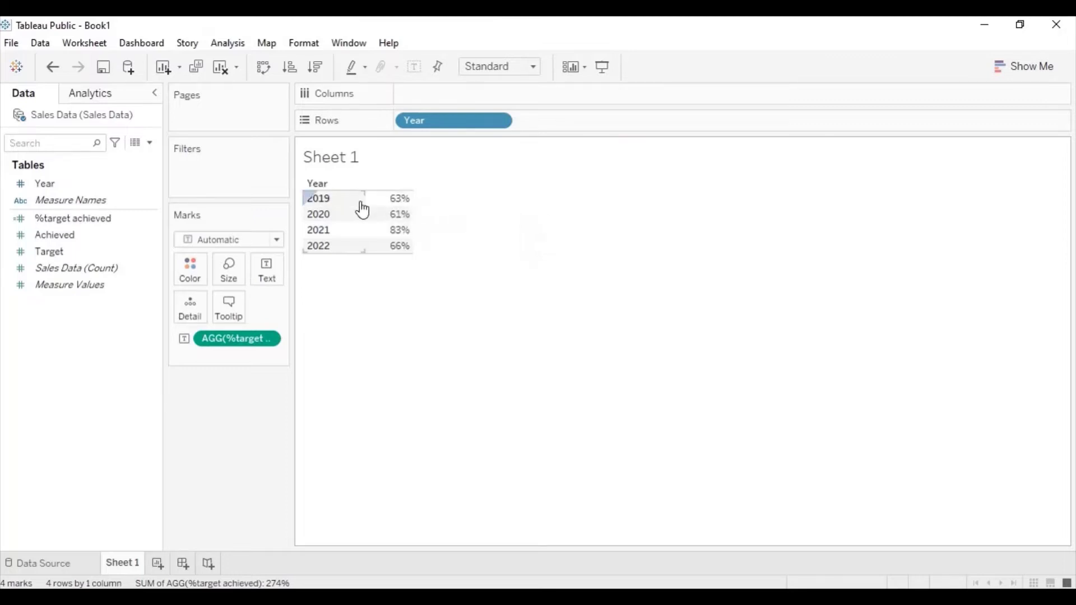
mouse_move(391, 209)
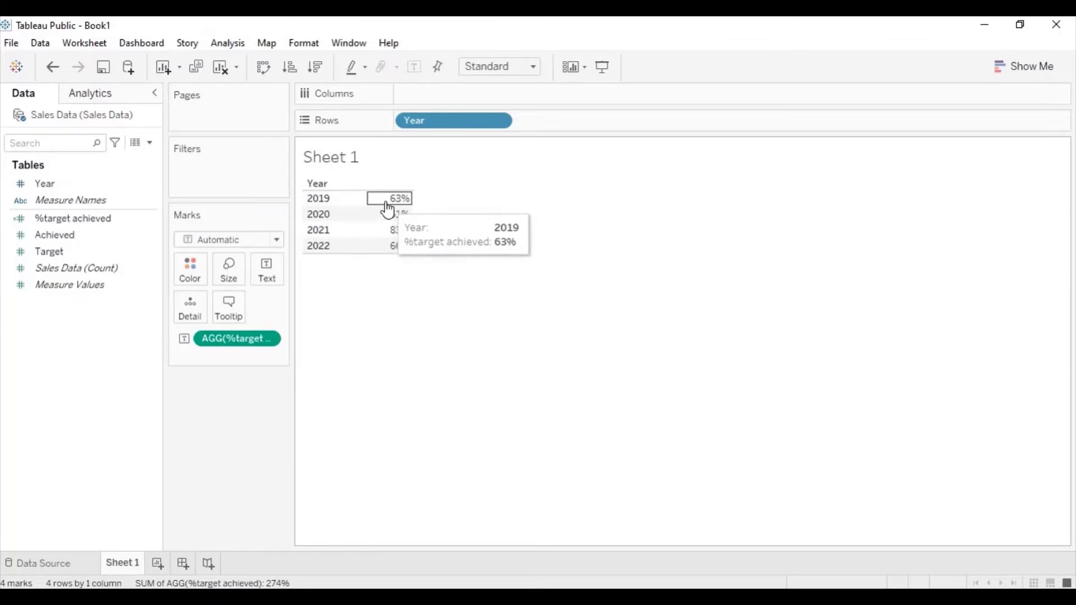
mouse_move(383, 241)
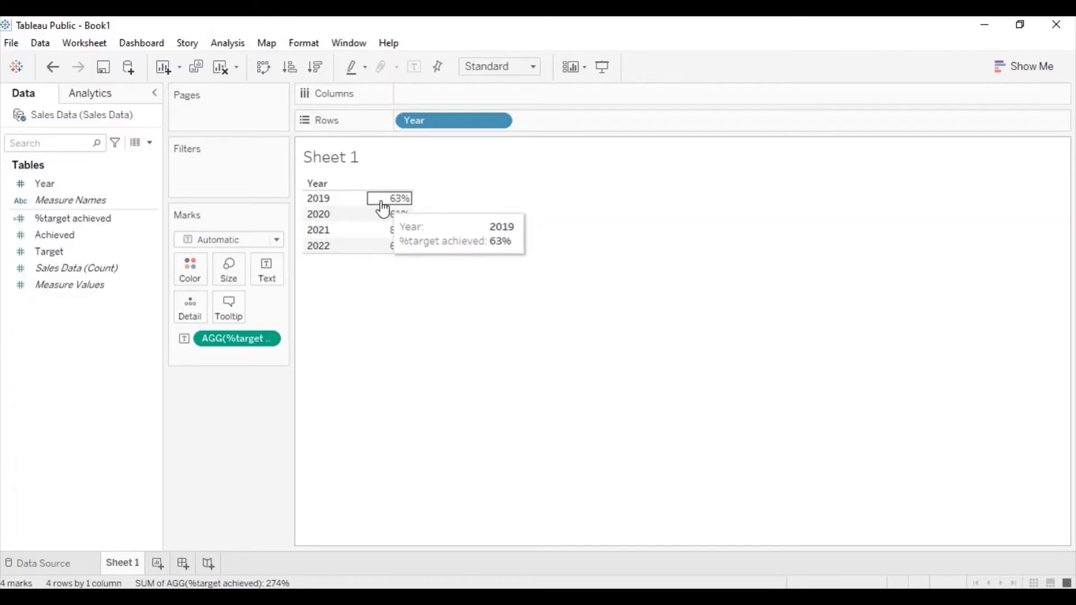
left_click(438, 204)
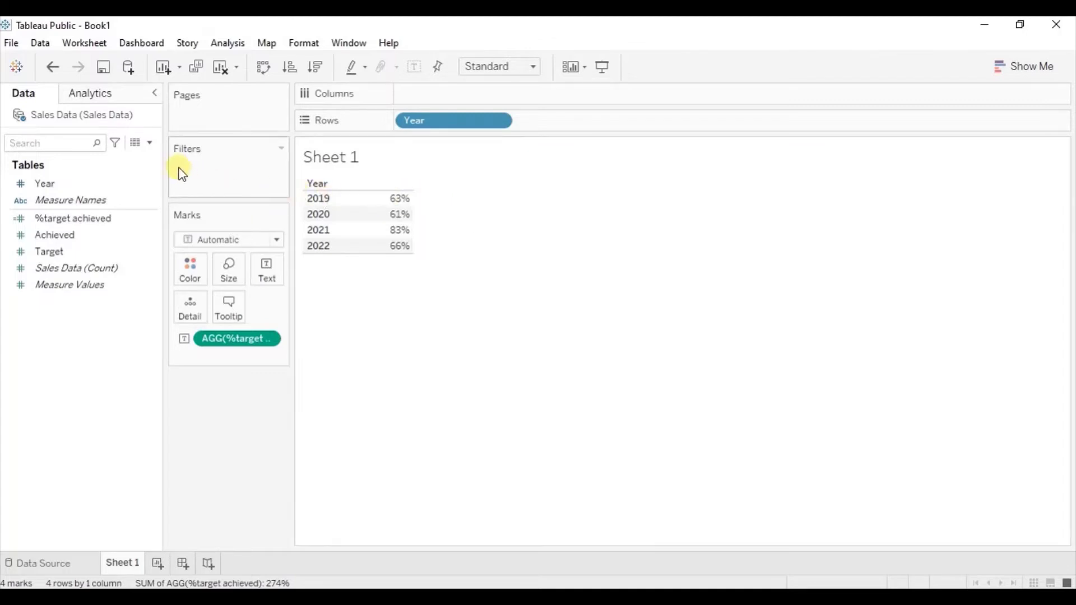
Step: Start another calculated field and name it "Remainder"
left_click(151, 143)
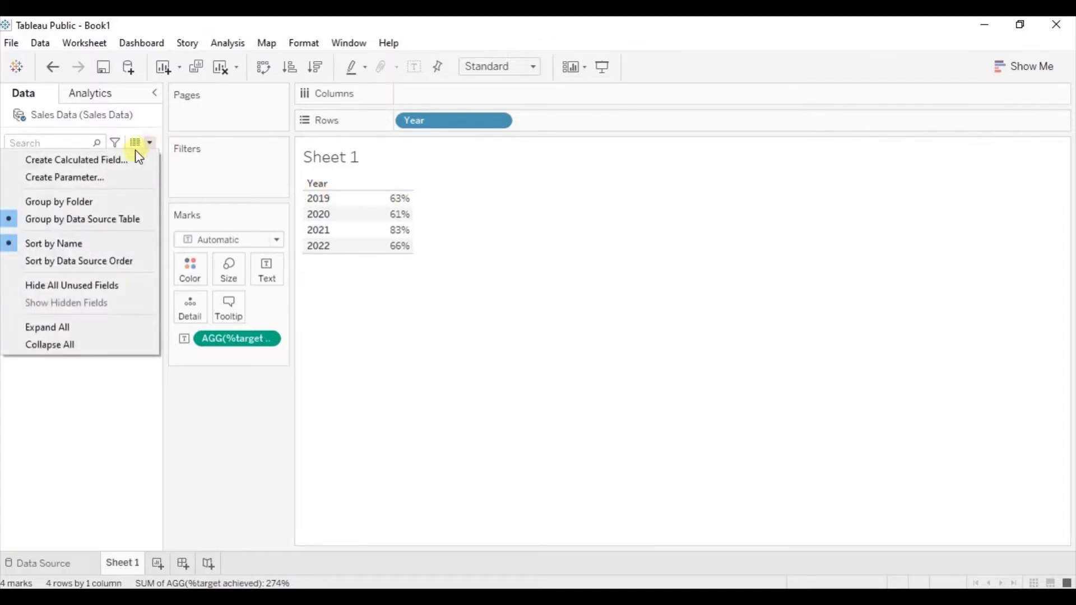
left_click(119, 161)
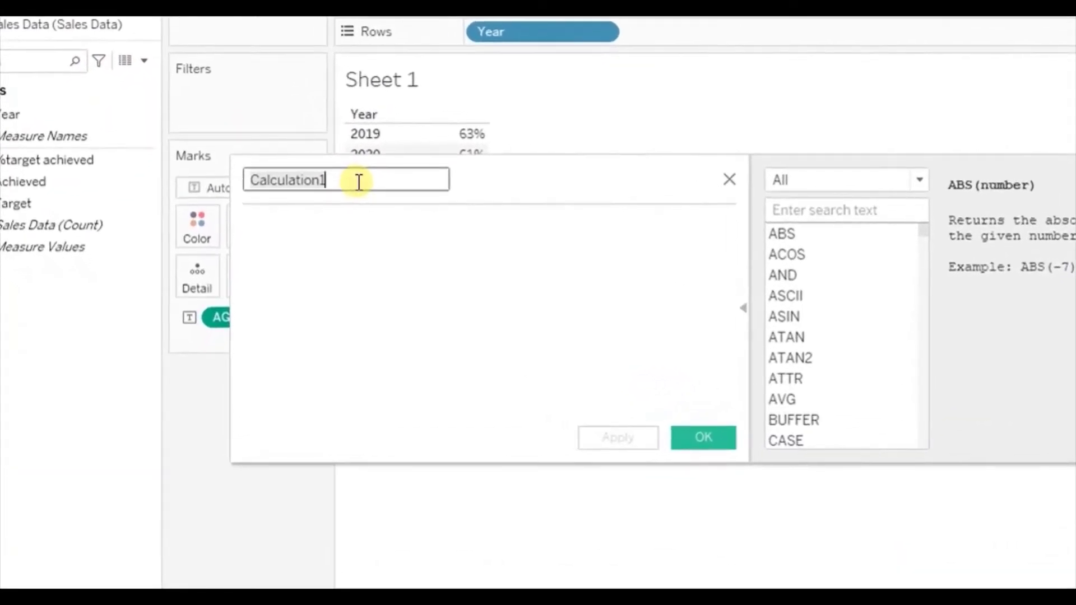
type("Rema")
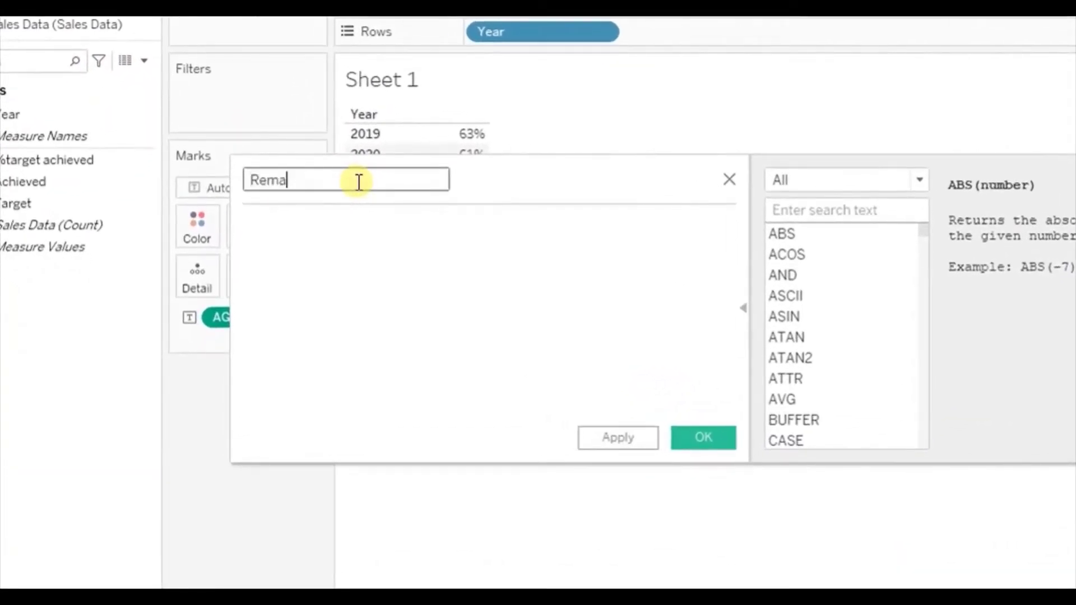
type("inder")
Step: Define the Remainder calculation as 1-[%target achieved] and save it
left_click(334, 234)
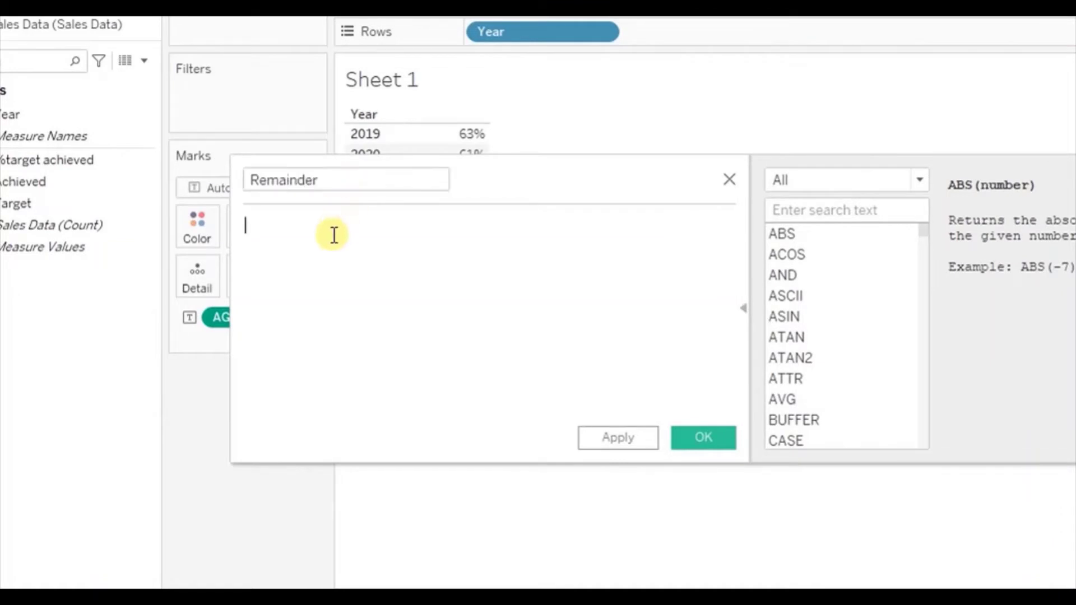
type("1-%ta")
type("r")
key("BackSpace")
type("tar")
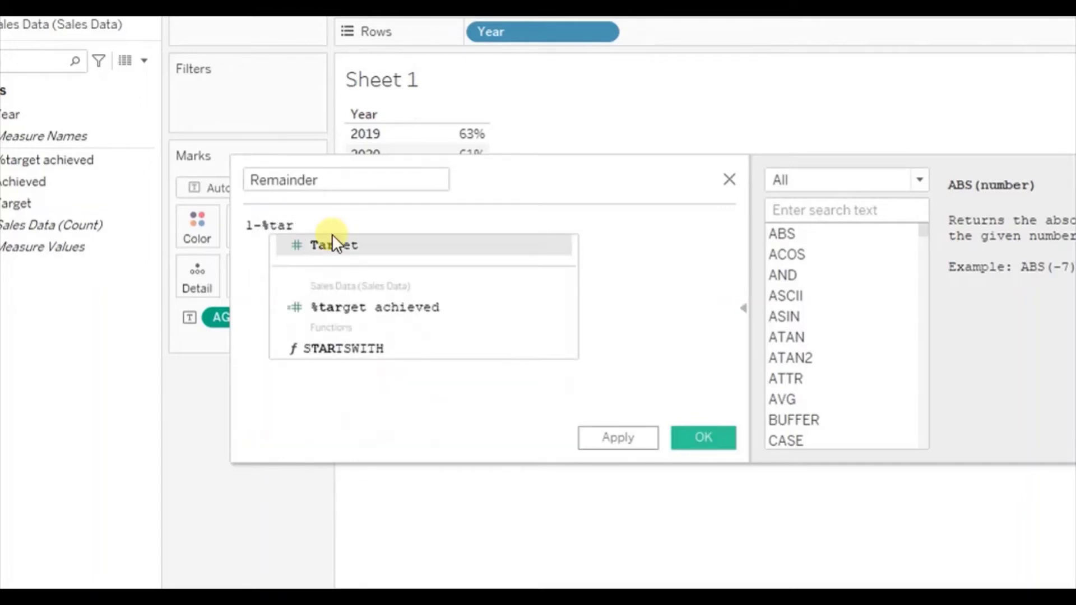
left_click(373, 306)
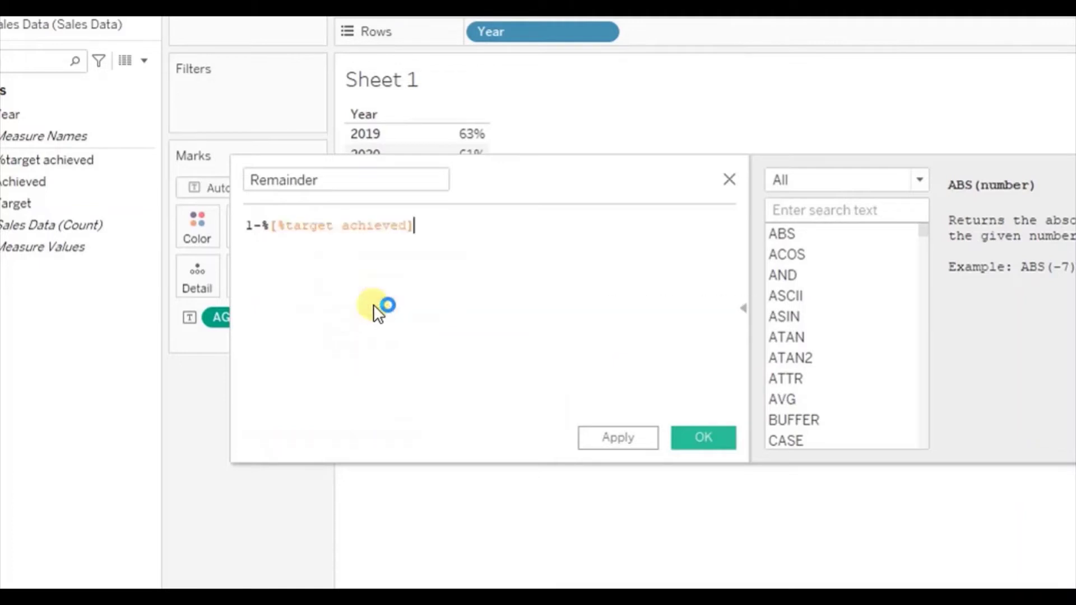
left_click(270, 226)
key("BackSpace")
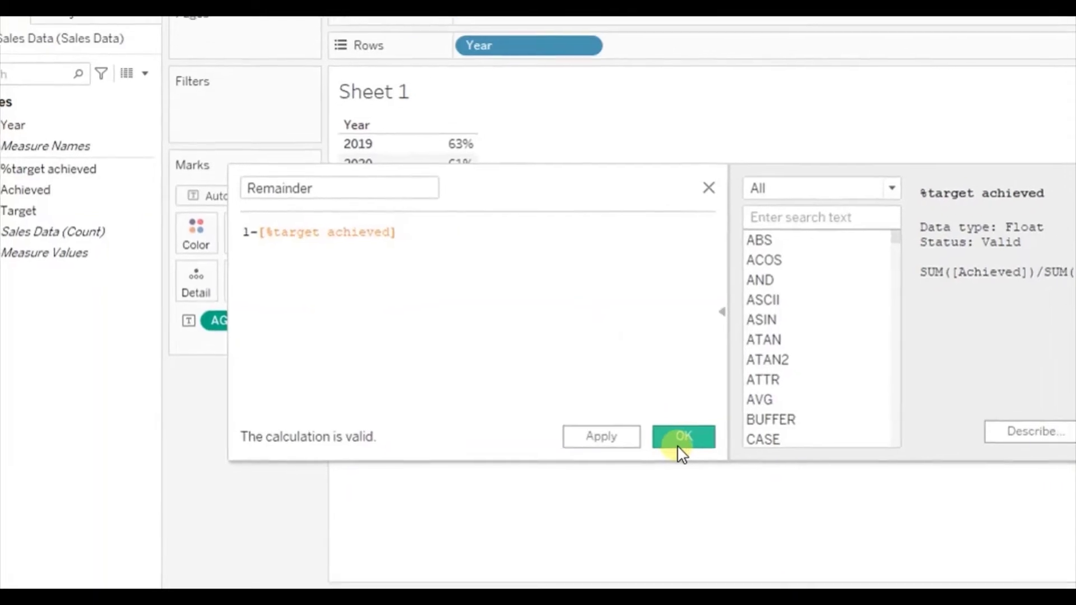
left_click(680, 440)
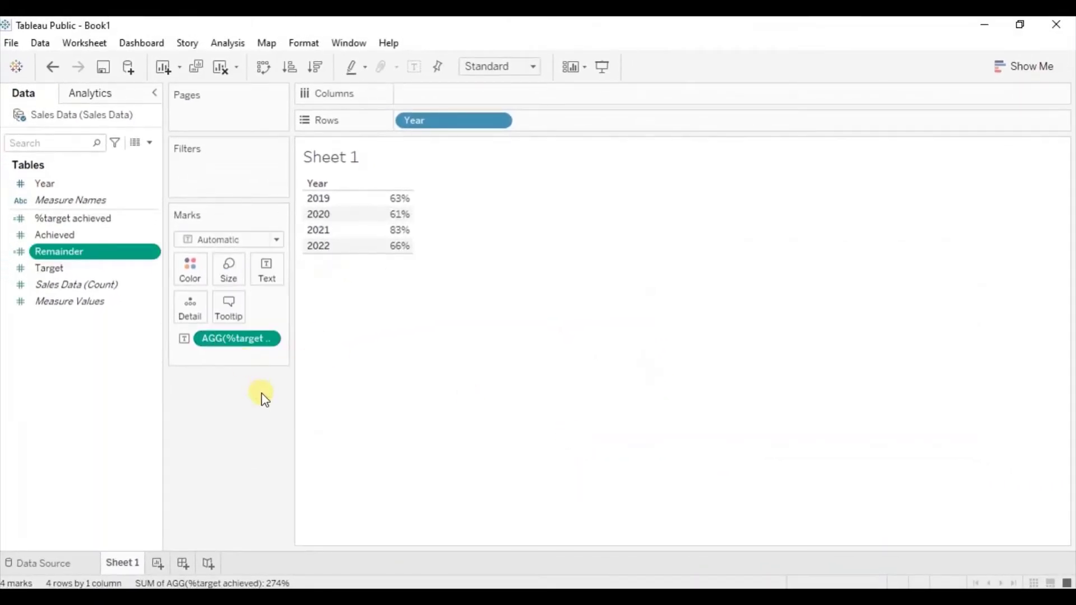
Step: Add the Remainder field to the sheet alongside %target achieved
left_click(153, 256)
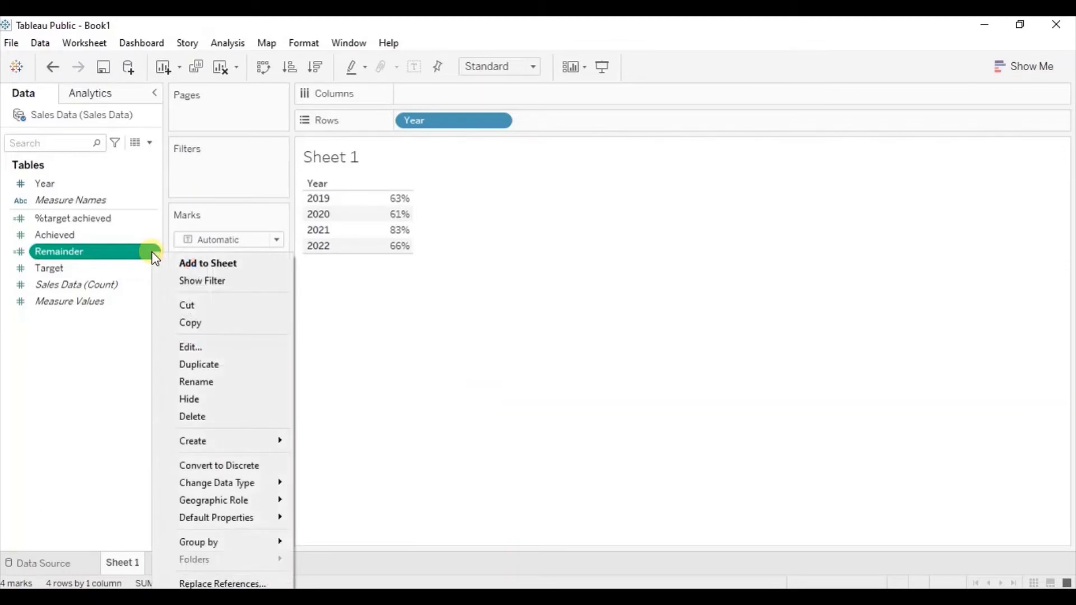
left_click(229, 266)
mouse_move(445, 225)
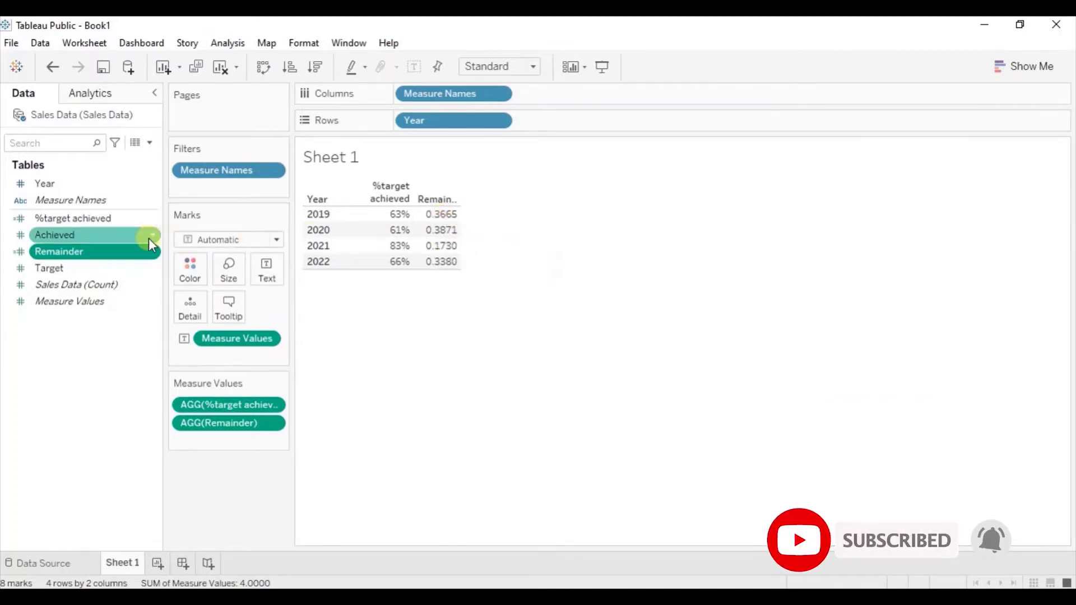
Step: Set the default number format of the Remainder field to Percentage with 0 decimal places
right_click(153, 255)
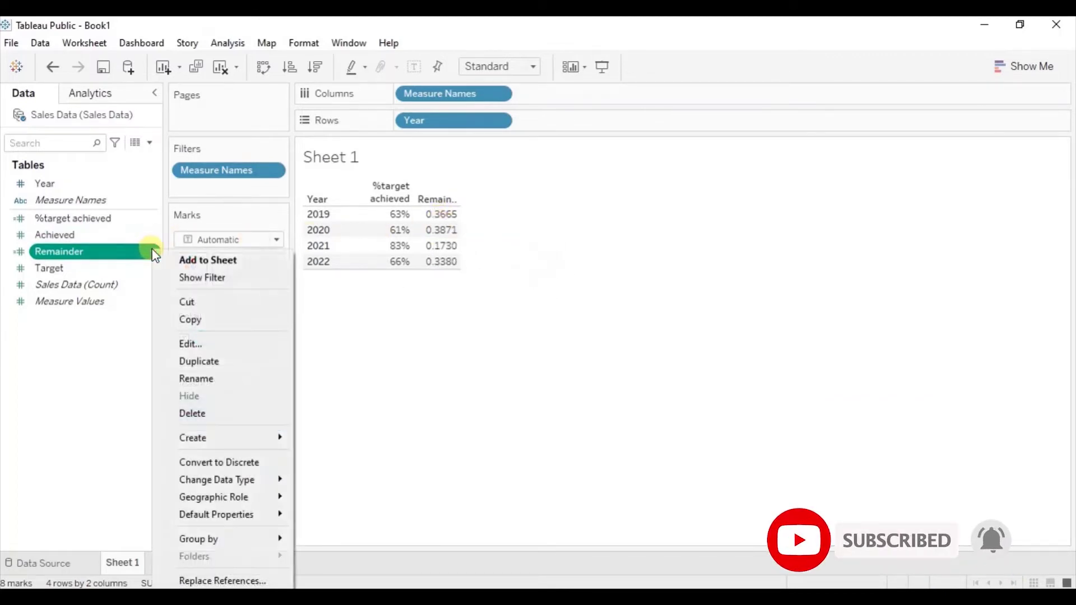
mouse_move(221, 516)
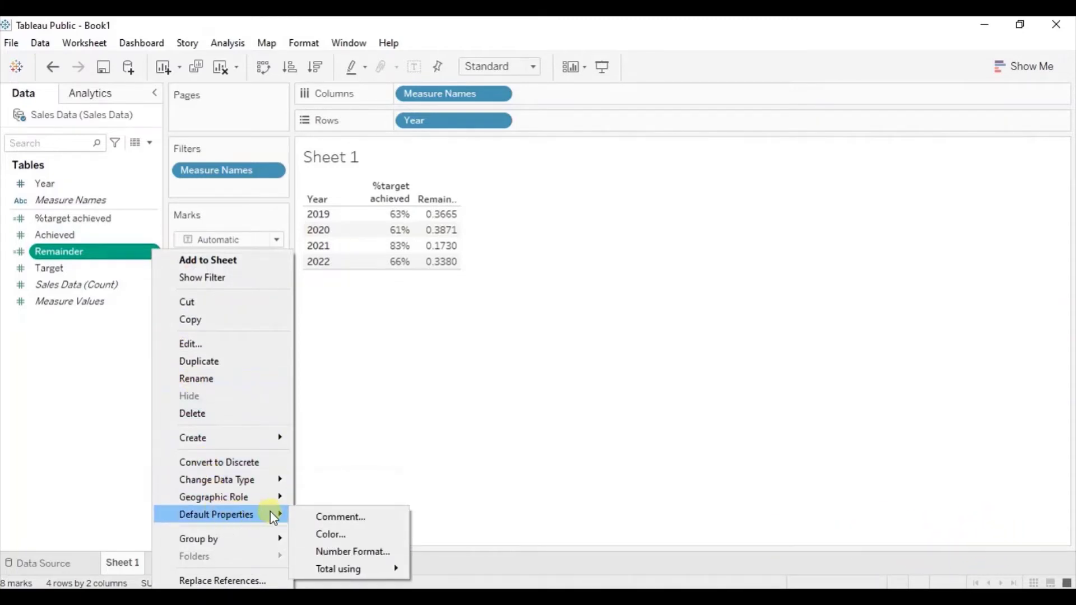
left_click(323, 555)
left_click(391, 280)
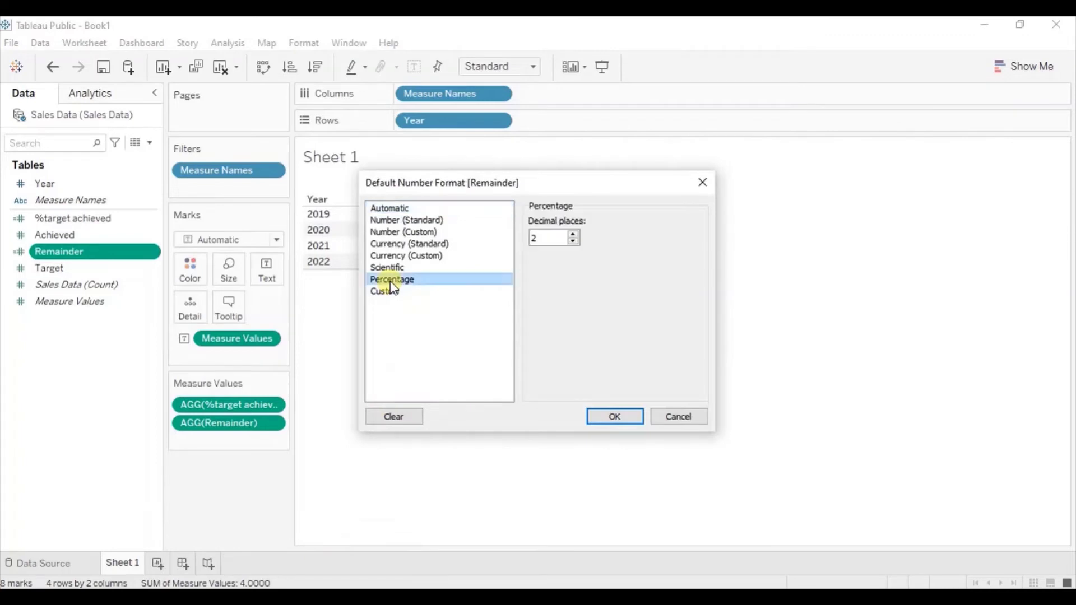
left_click(573, 242)
left_click(572, 242)
left_click(603, 409)
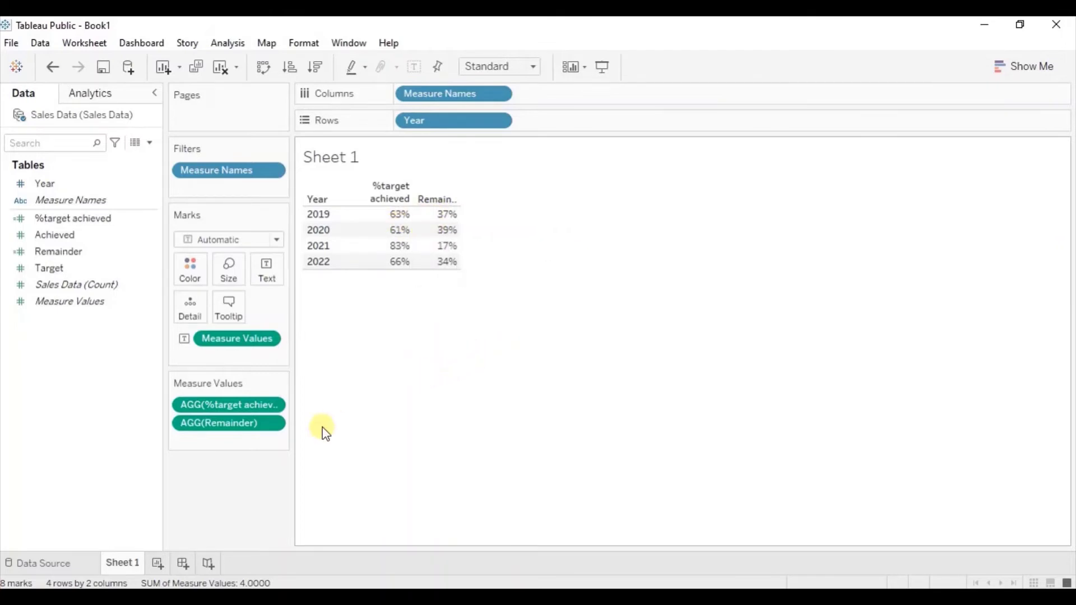
Step: Create a new worksheet and place the Year field on Columns
left_click(158, 563)
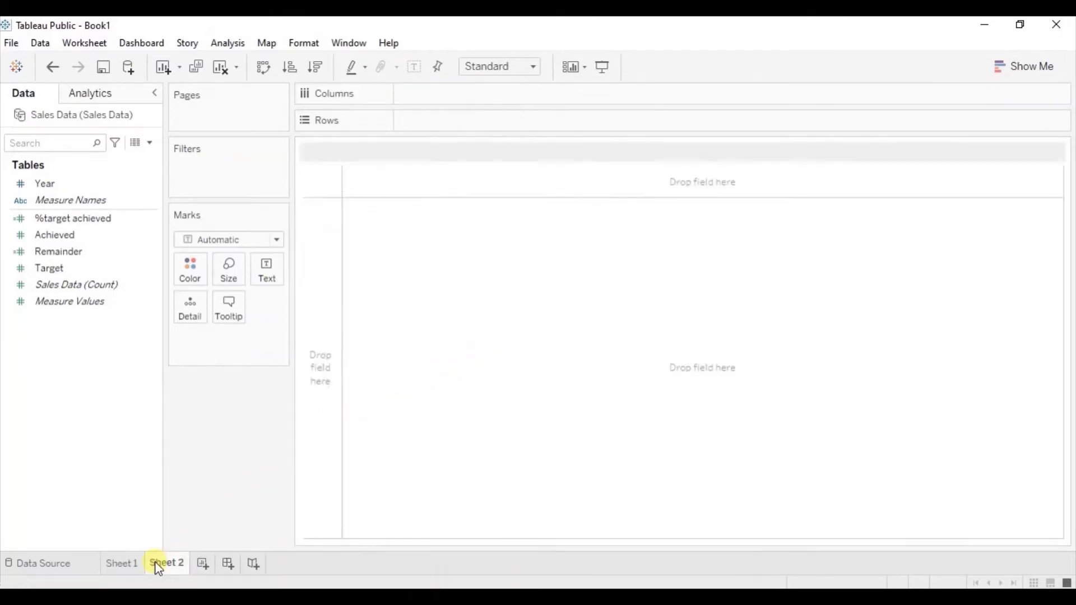
left_click(93, 235)
left_click(58, 186)
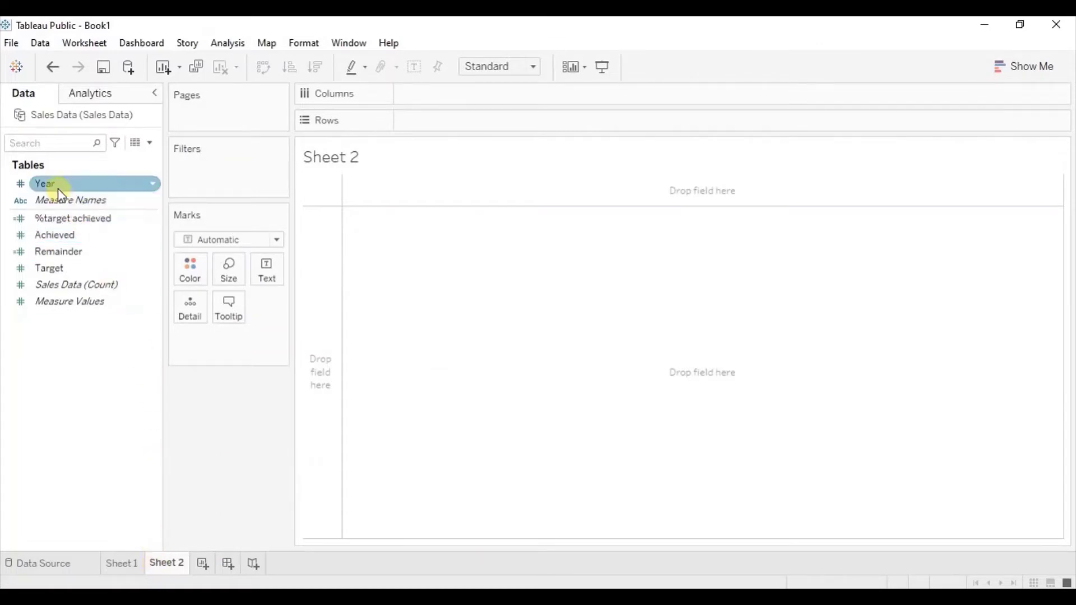
left_click_drag(59, 189, 491, 97)
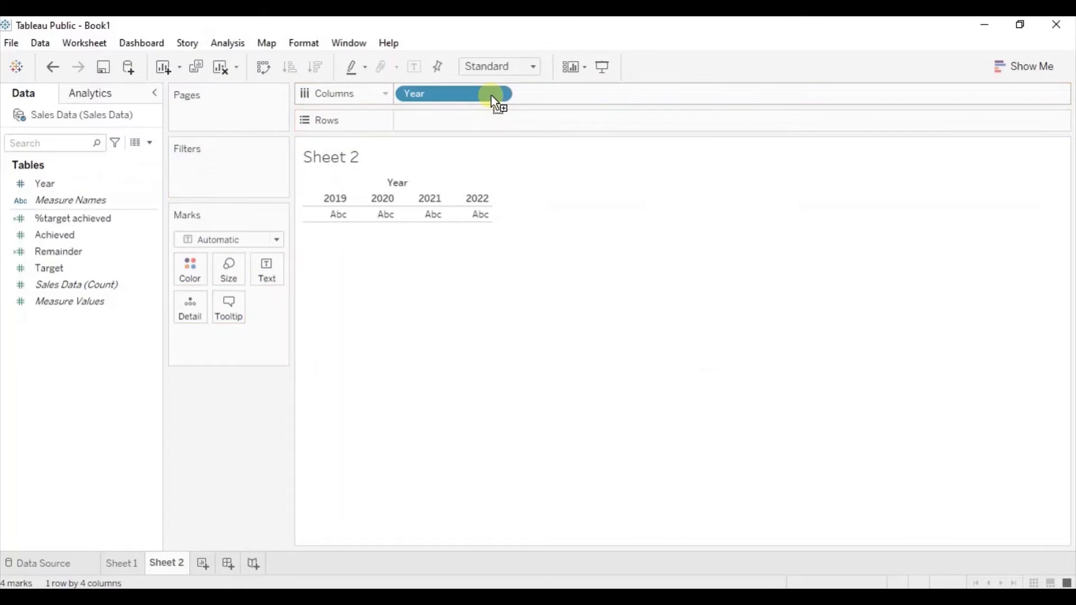
Step: Change the marks to Pie, with Measure Names as the color and Measure Values as the angle
left_click(209, 241)
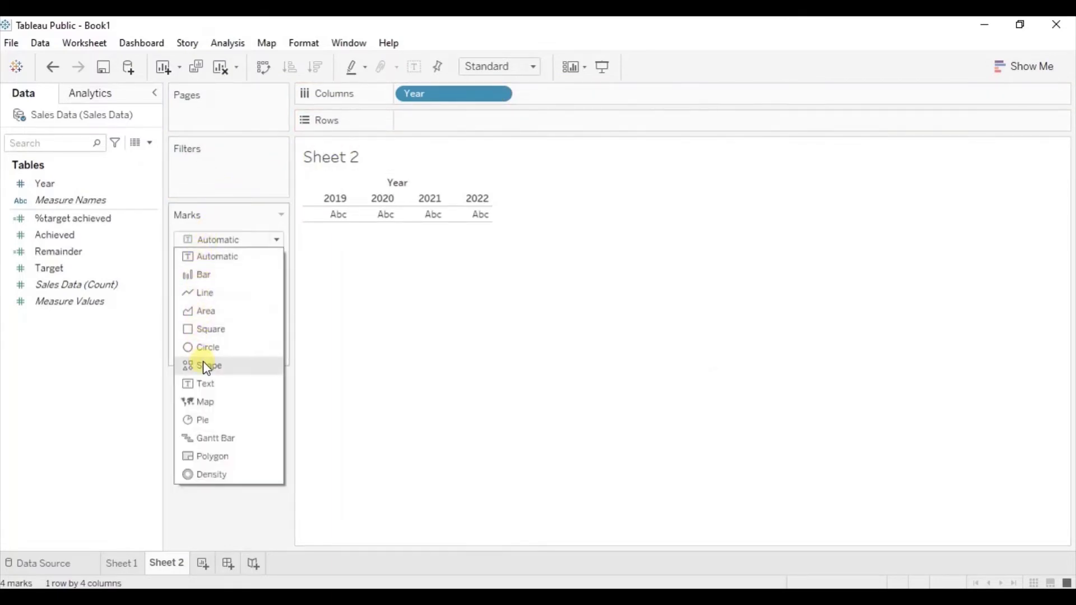
left_click(203, 421)
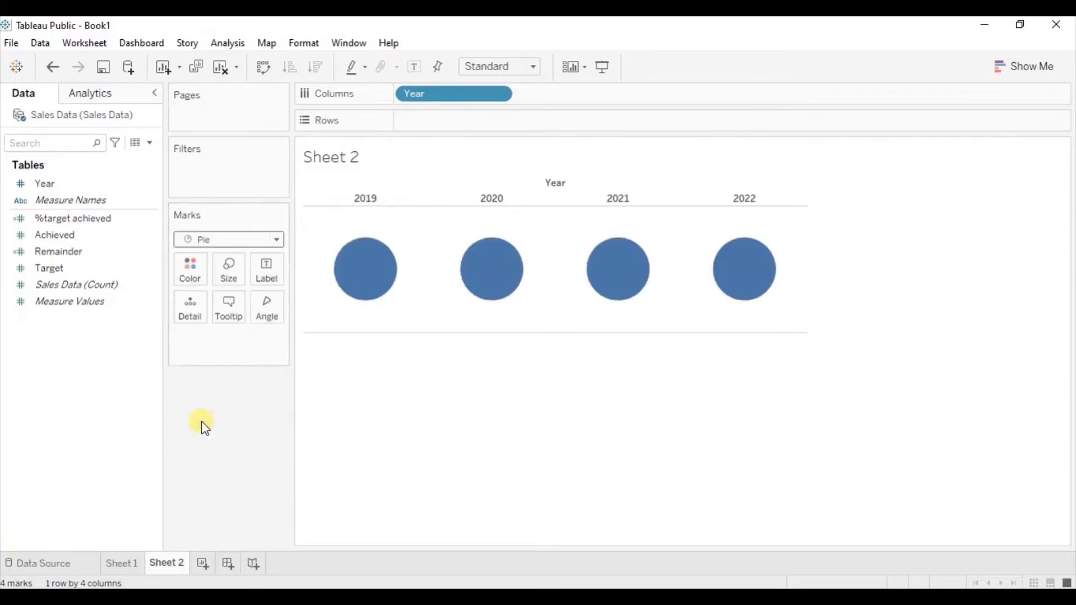
left_click(70, 200)
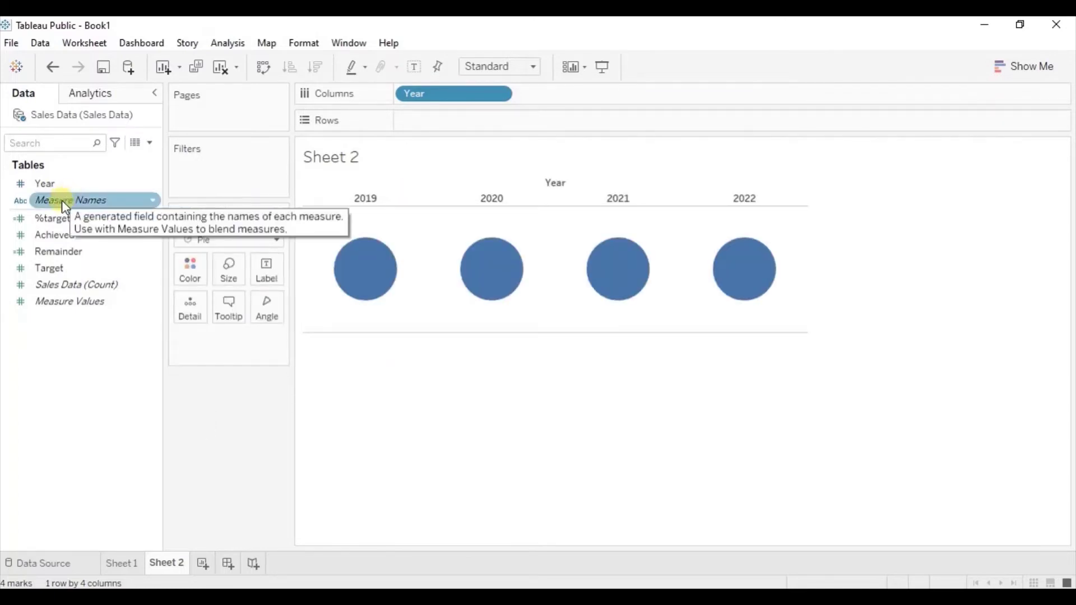
left_click_drag(61, 200, 185, 273)
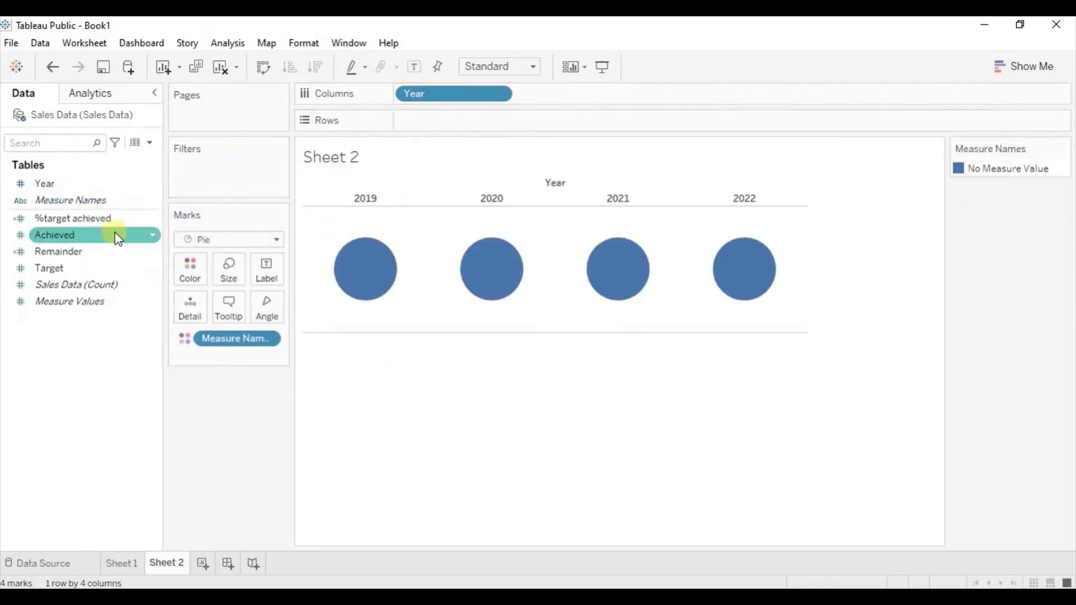
left_click_drag(48, 302, 276, 304)
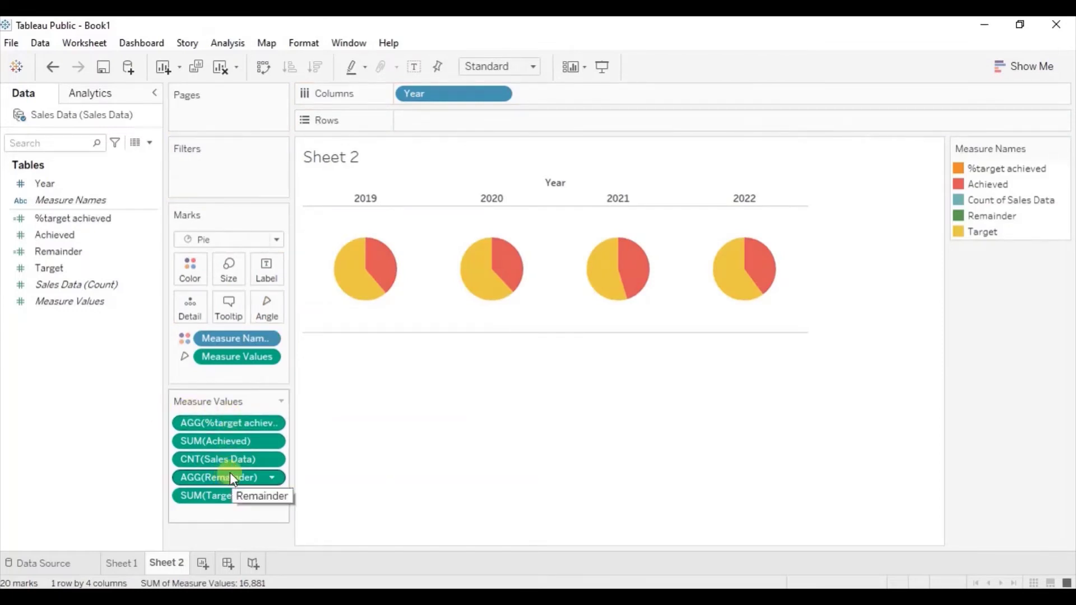
Step: Remove Achieved, the Sales Data count and Target from Measure Values, keeping only %target achieved and Remainder
left_click_drag(233, 440, 126, 444)
left_click_drag(216, 442, 88, 440)
left_click_drag(204, 463, 65, 448)
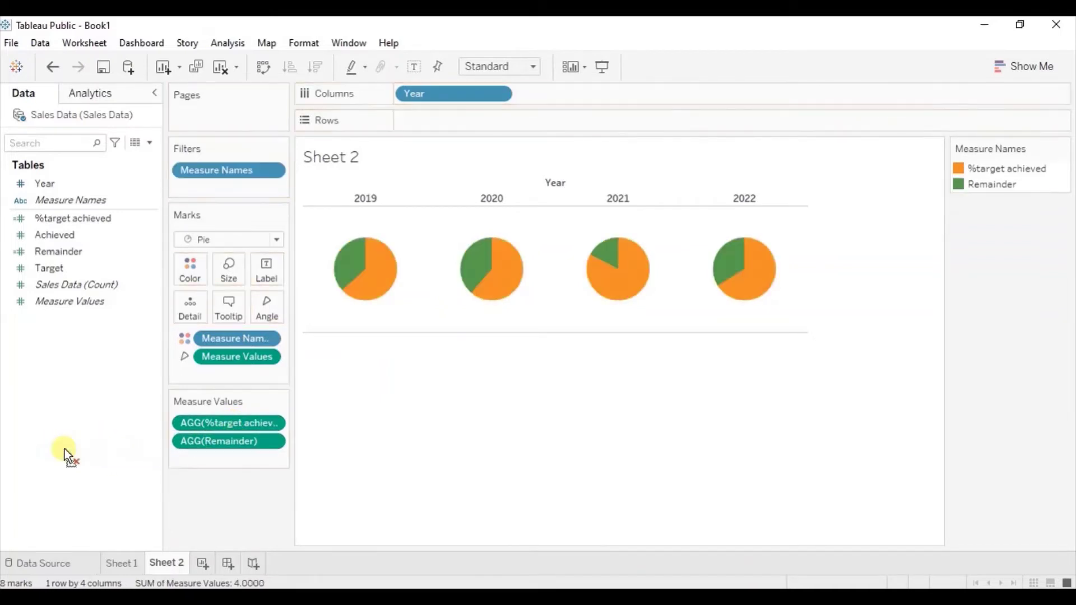
Step: Edit the Measure Names colors, assigning red to %target achieved and white (#ffffff) to Remainder
mouse_move(369, 289)
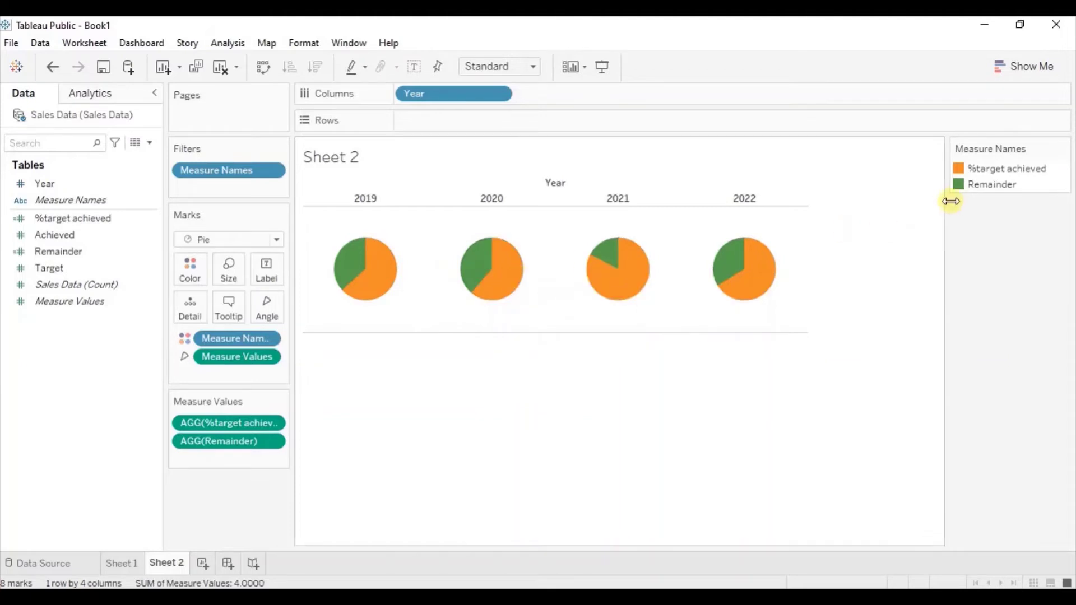
double_click(961, 174)
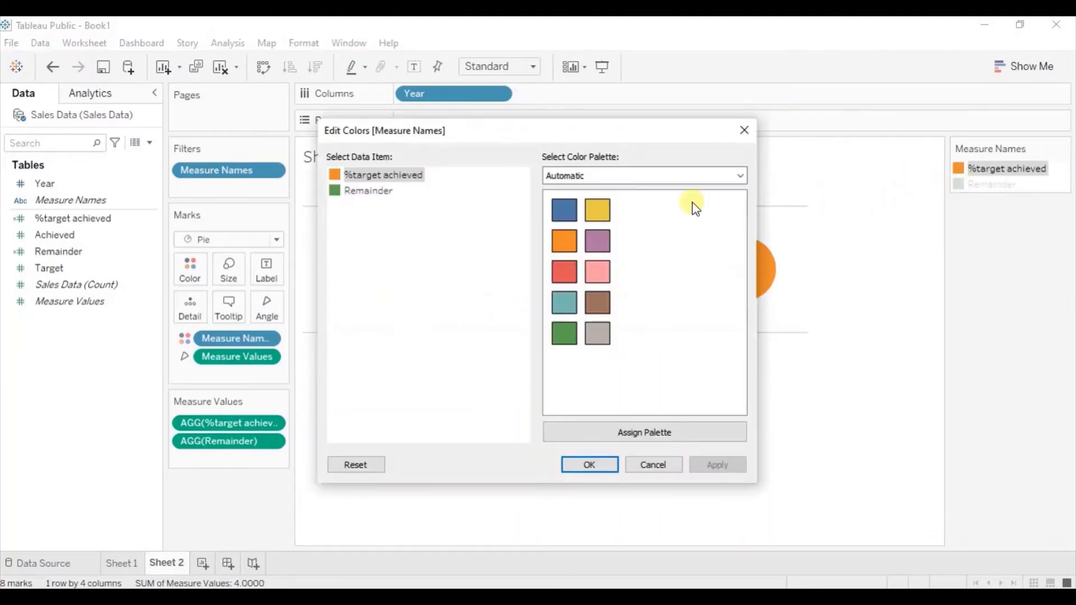
left_click(563, 273)
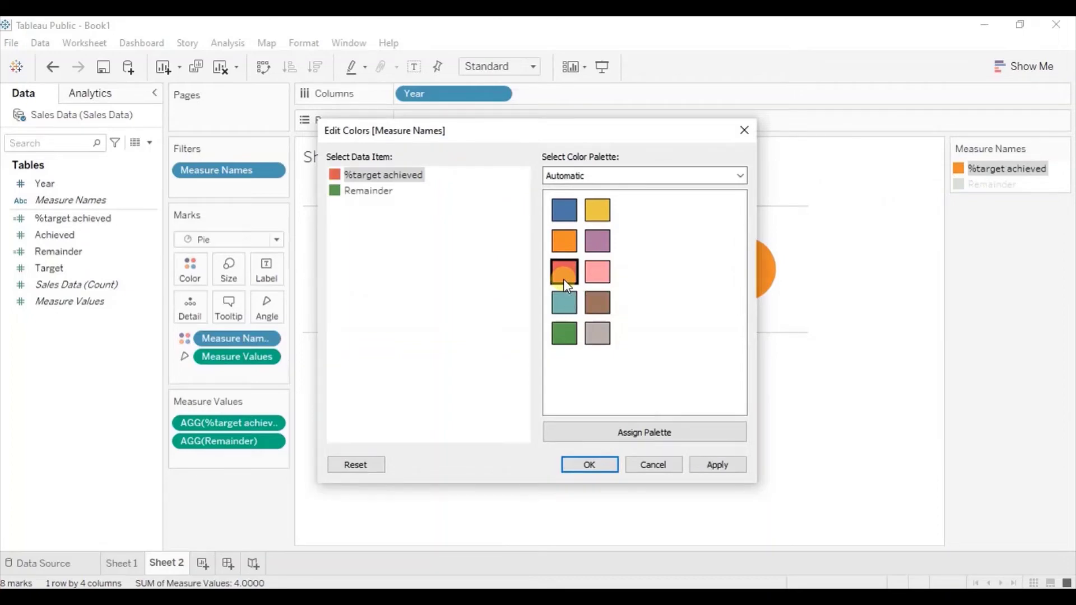
left_click(375, 192)
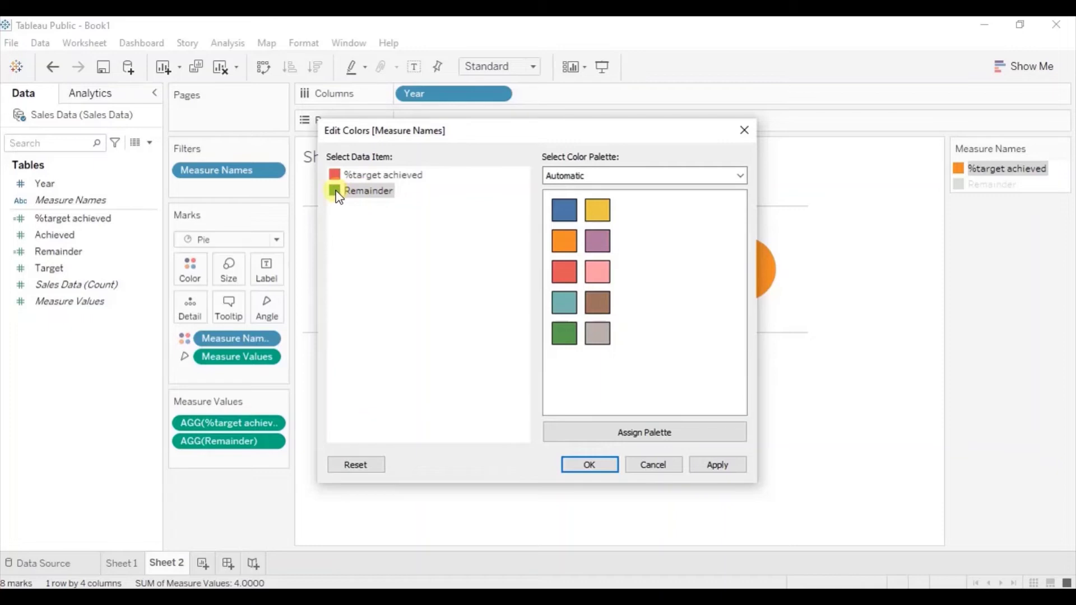
double_click(337, 193)
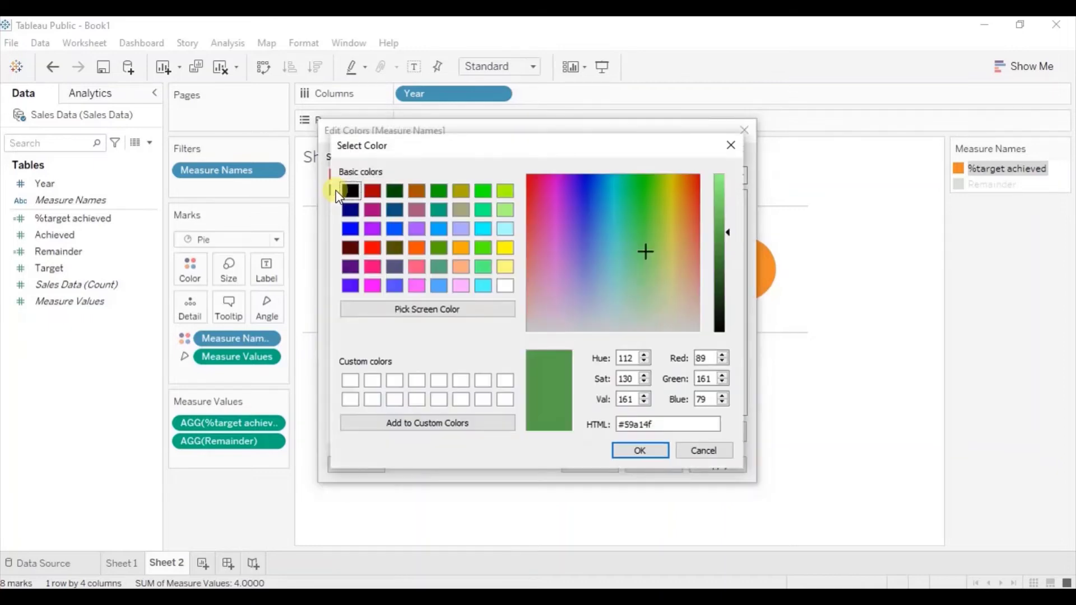
left_click(503, 286)
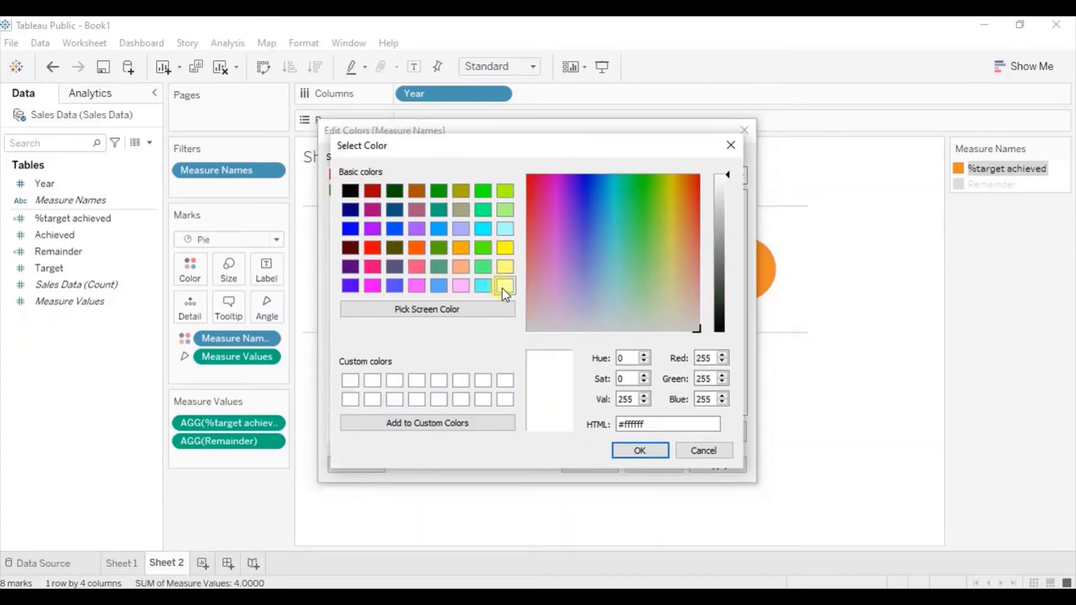
left_click(642, 450)
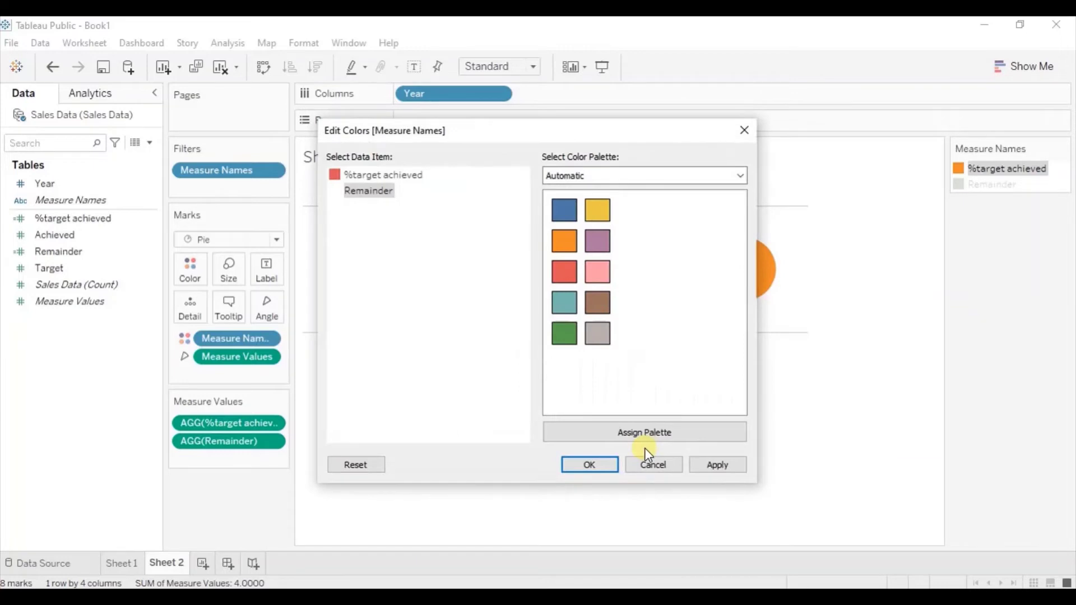
left_click(588, 464)
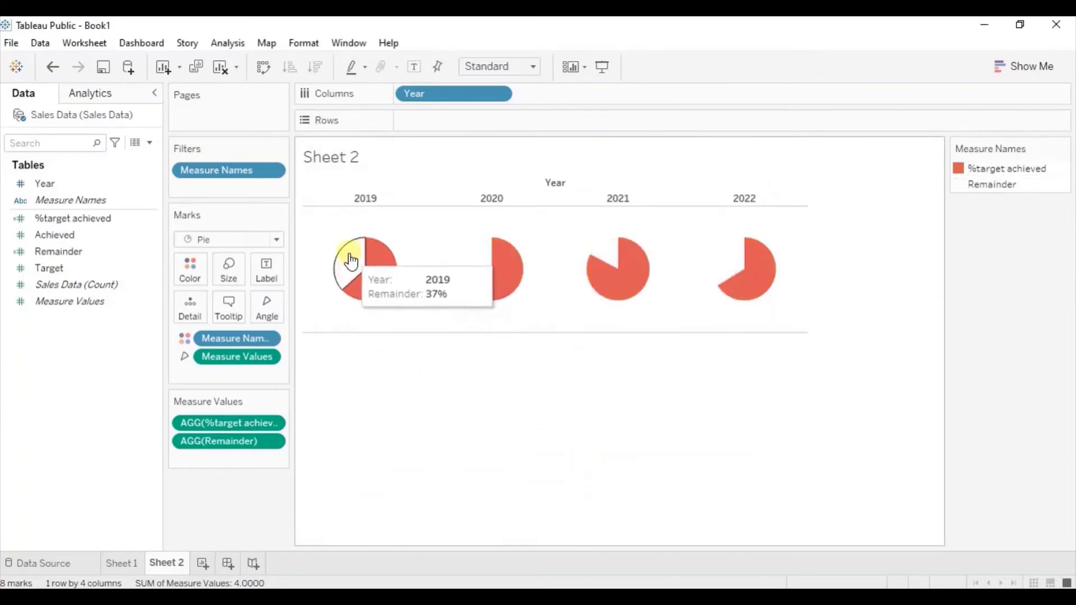
Step: Give the pie marks a red border
left_click(206, 275)
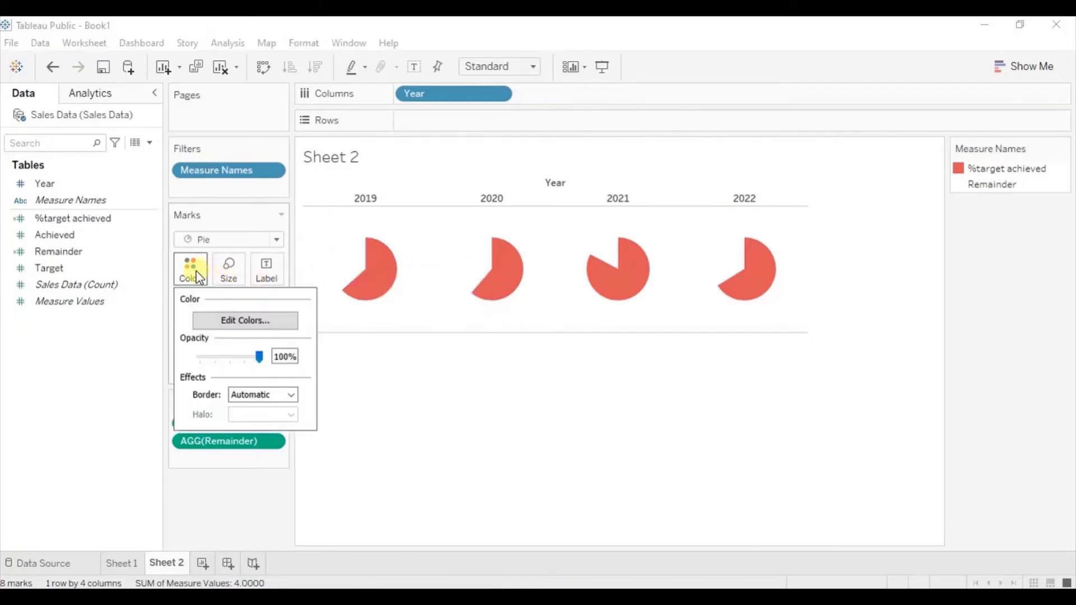
left_click(251, 393)
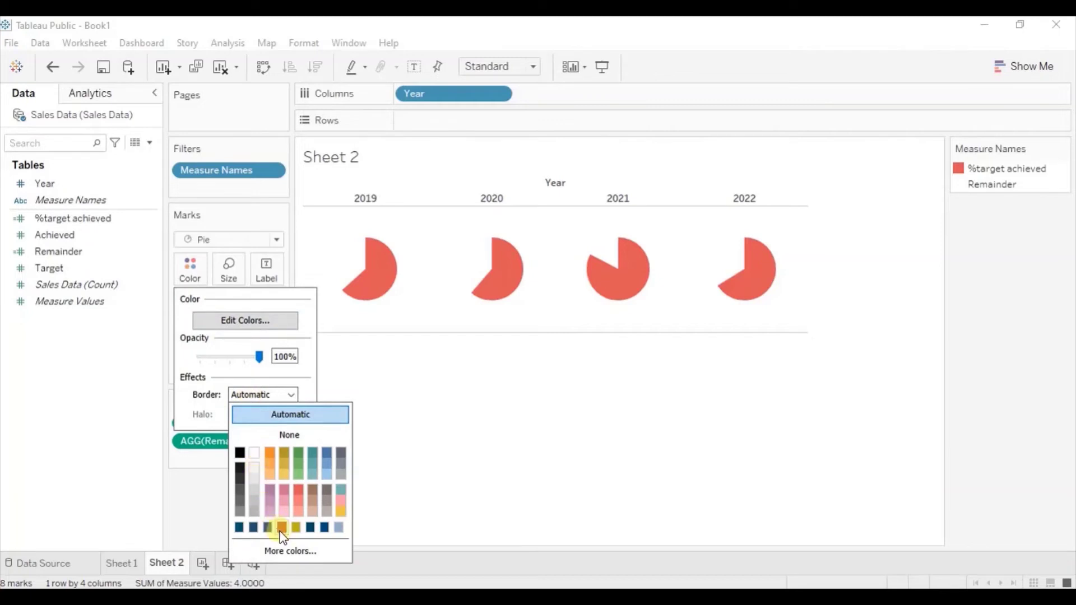
left_click(283, 527)
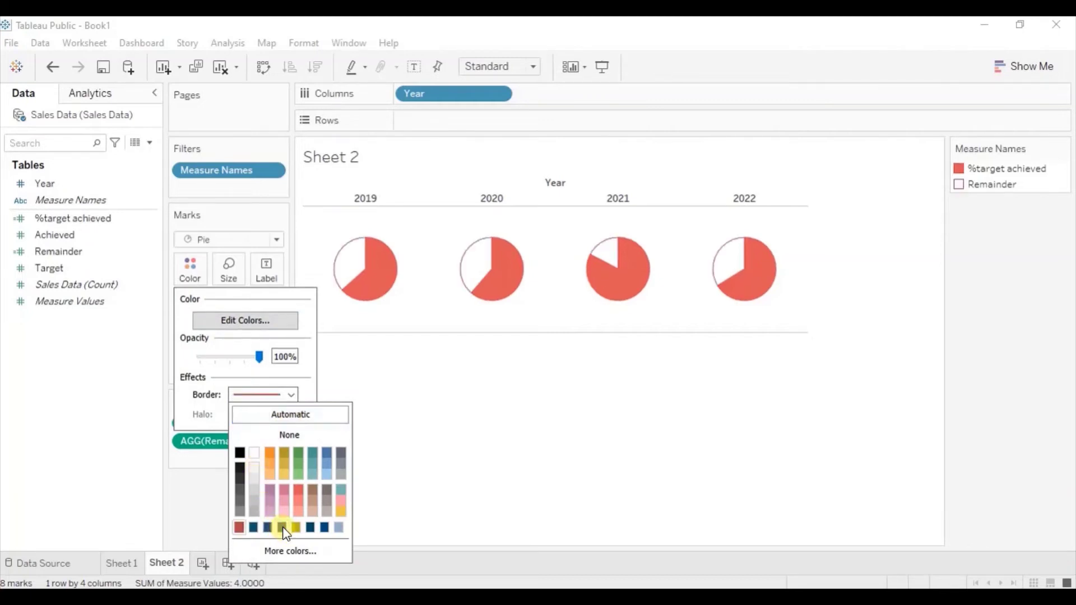
left_click(403, 463)
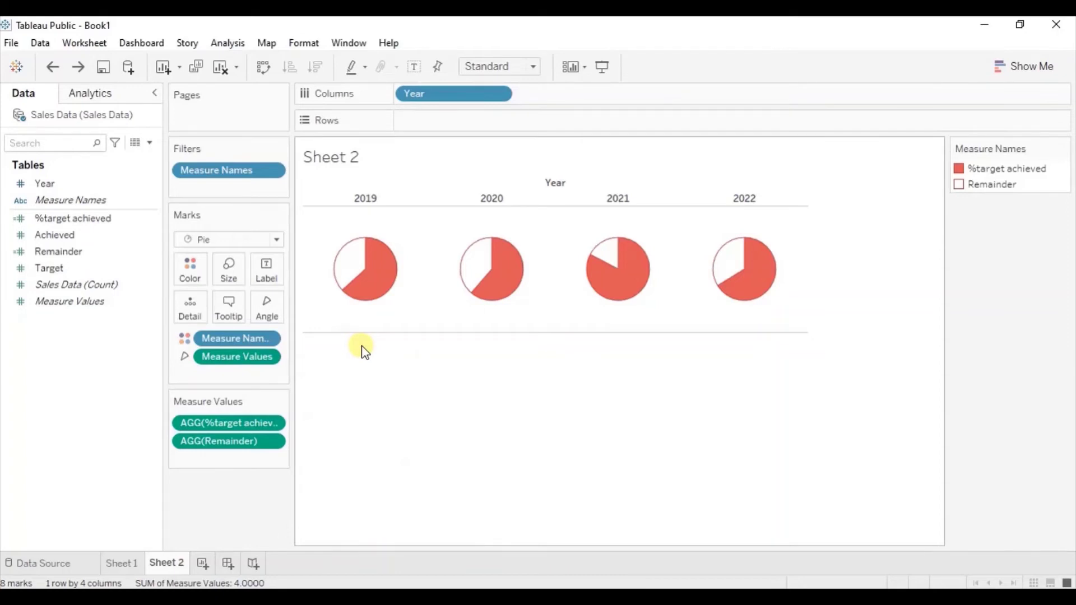
Step: Add two int(0) placeholder calculations to Rows so the pies are repeated on two axes
double_click(411, 119)
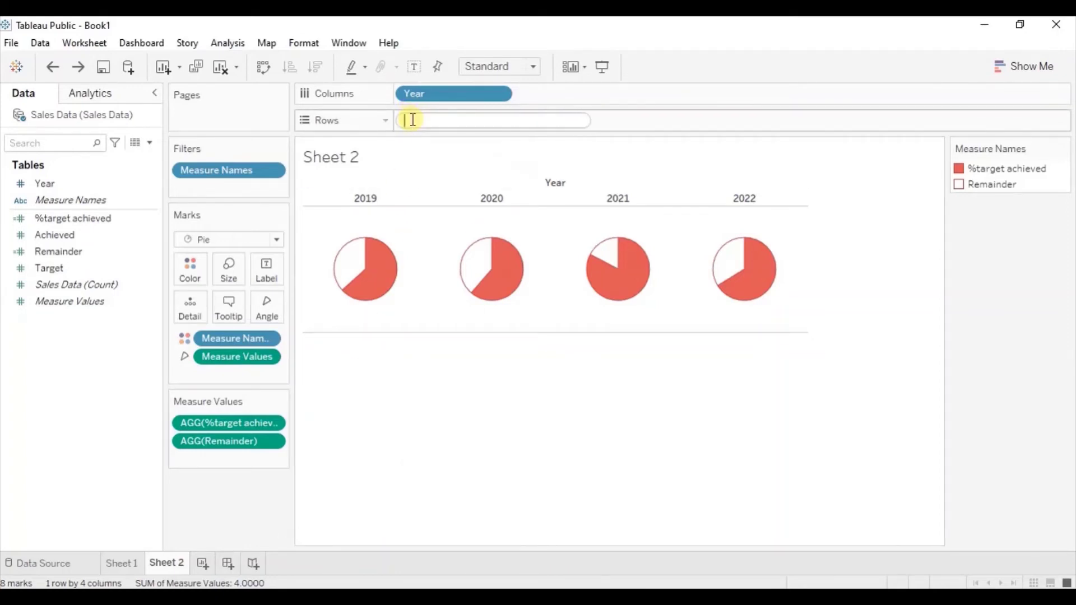
type("1nt(0)")
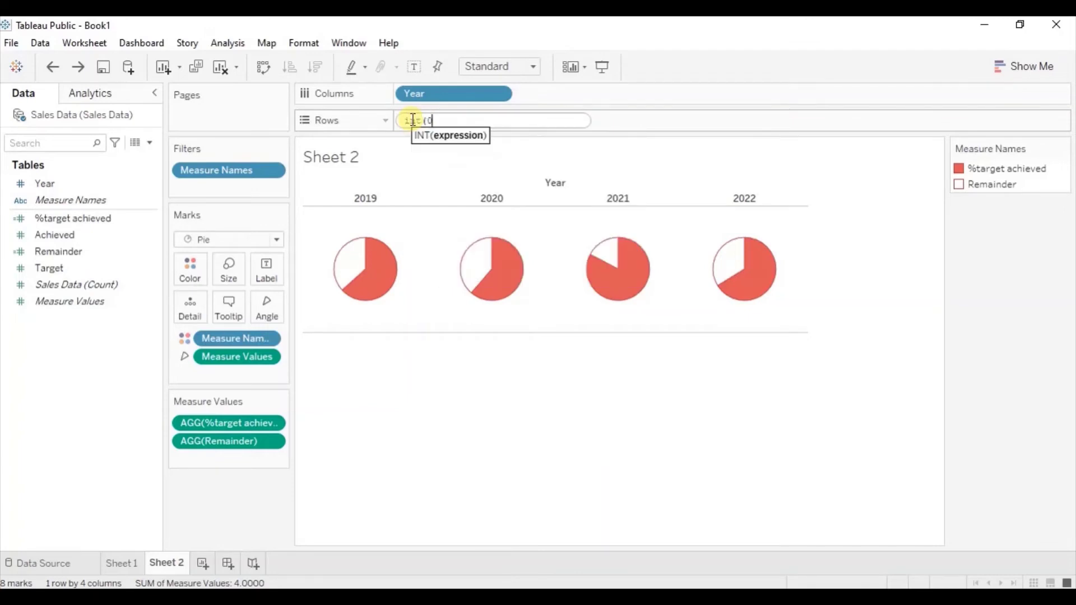
key("Return")
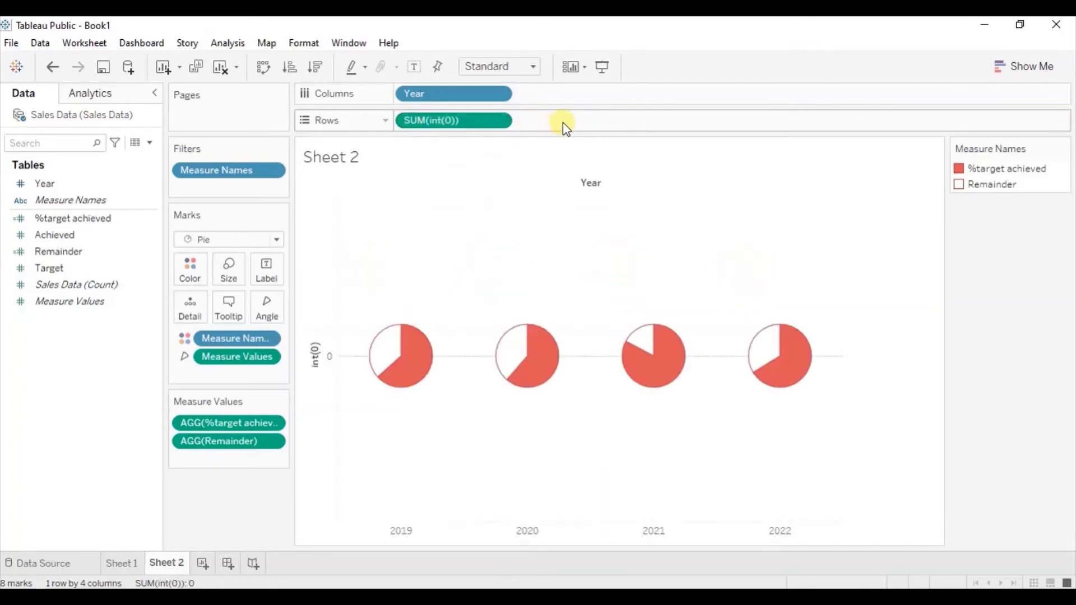
double_click(563, 122)
type("int")
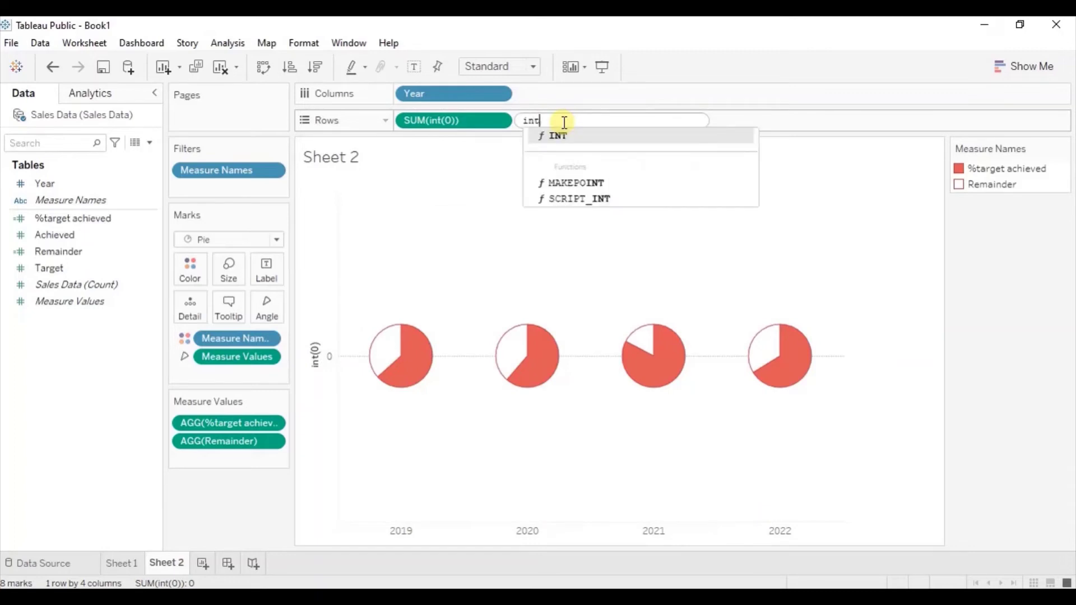
type("(0)")
key("Return")
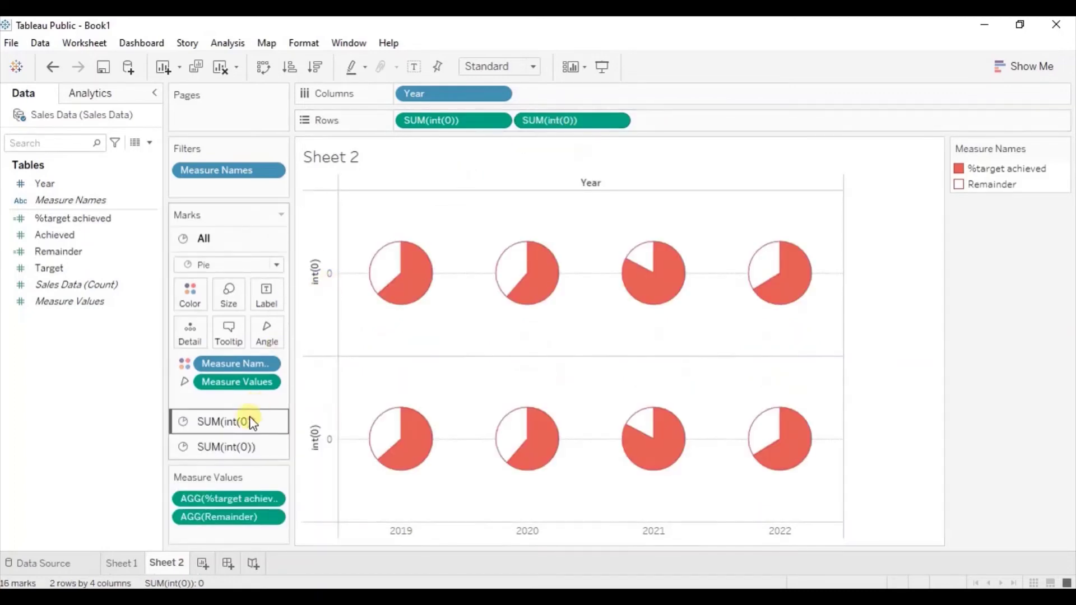
Step: Remove the Measure Names color and the Measure Values angle from the second SUM(int(0)) marks
left_click(235, 448)
left_click_drag(228, 414, 94, 421)
left_click_drag(222, 413, 48, 411)
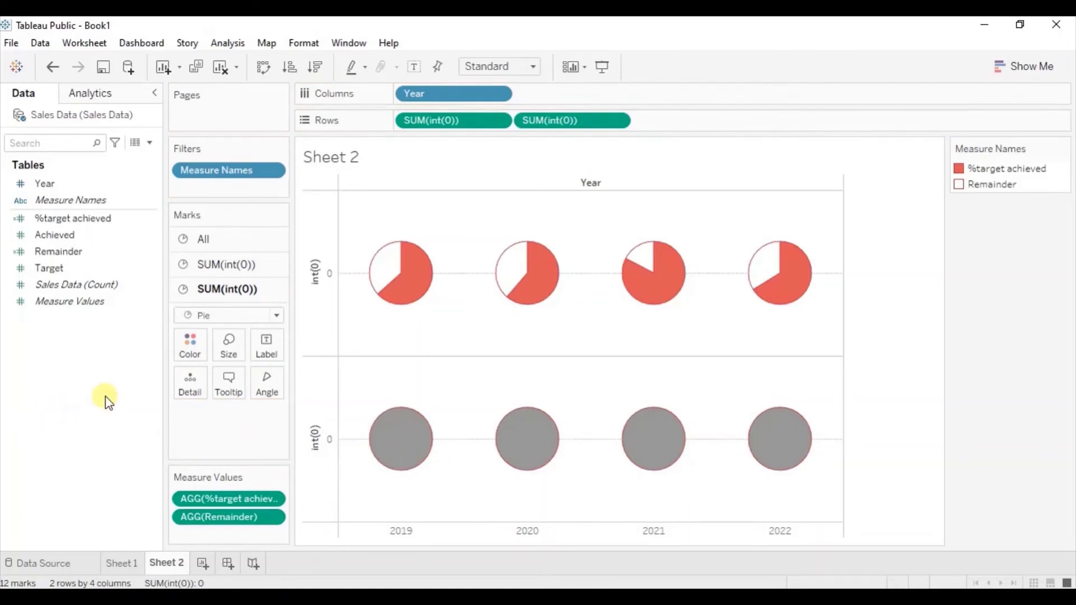
Step: Set the color of the second SUM(int(0)) marks to white
left_click(190, 345)
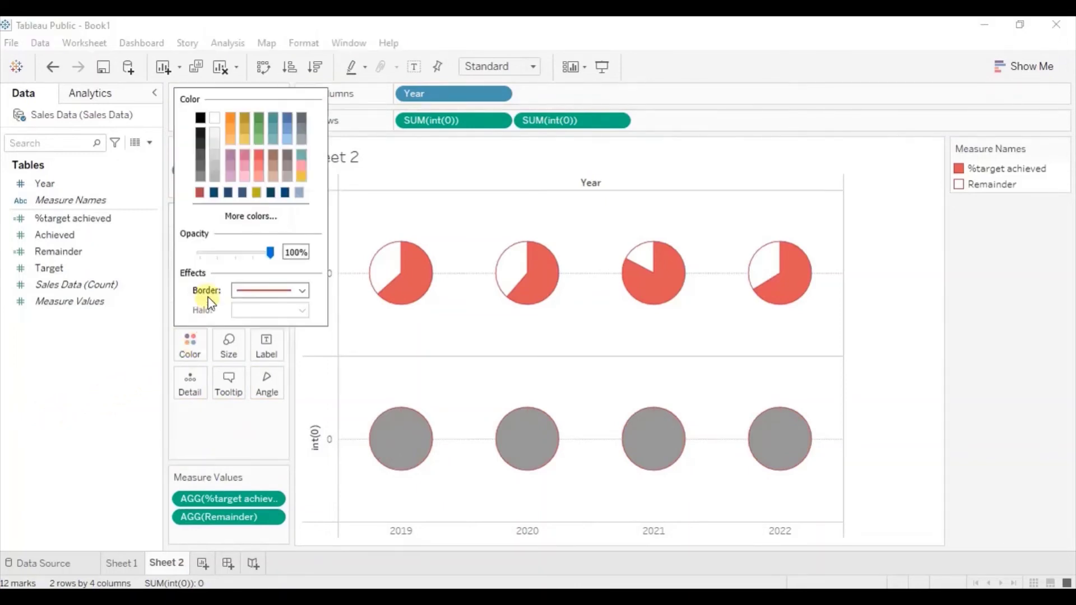
left_click(215, 119)
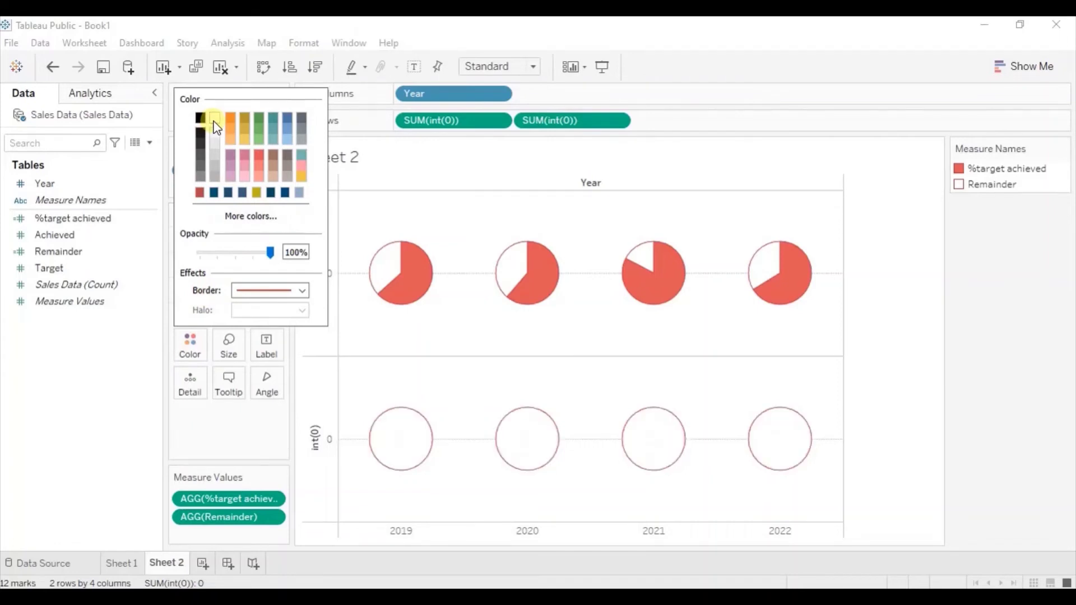
left_click(107, 381)
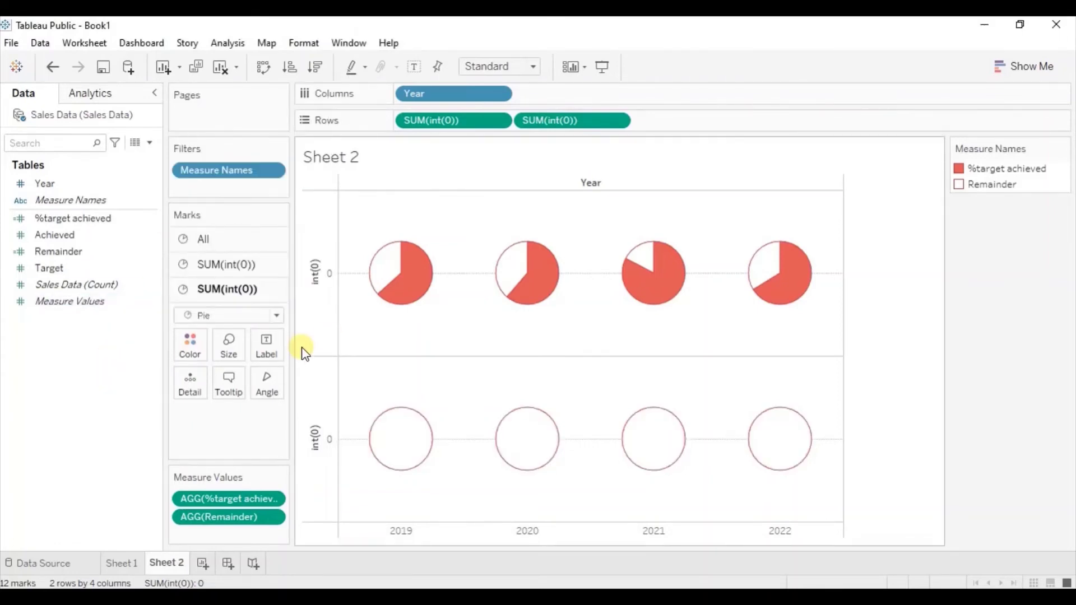
Step: Combine the two SUM(int(0)) measures into a dual axis and enlarge the first measure's pies to form donut rings
left_click(617, 120)
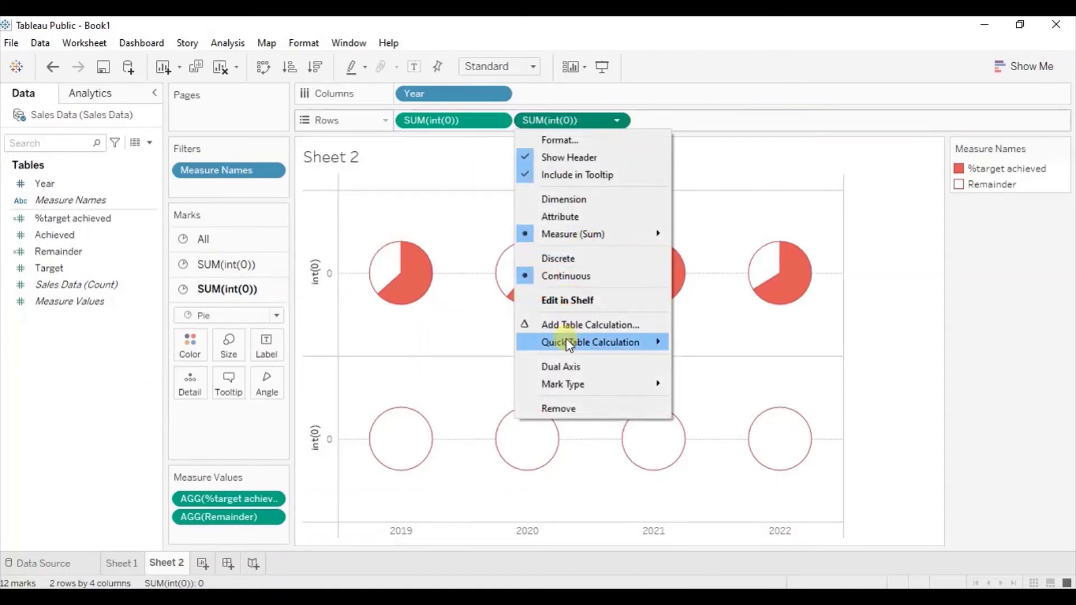
left_click(563, 365)
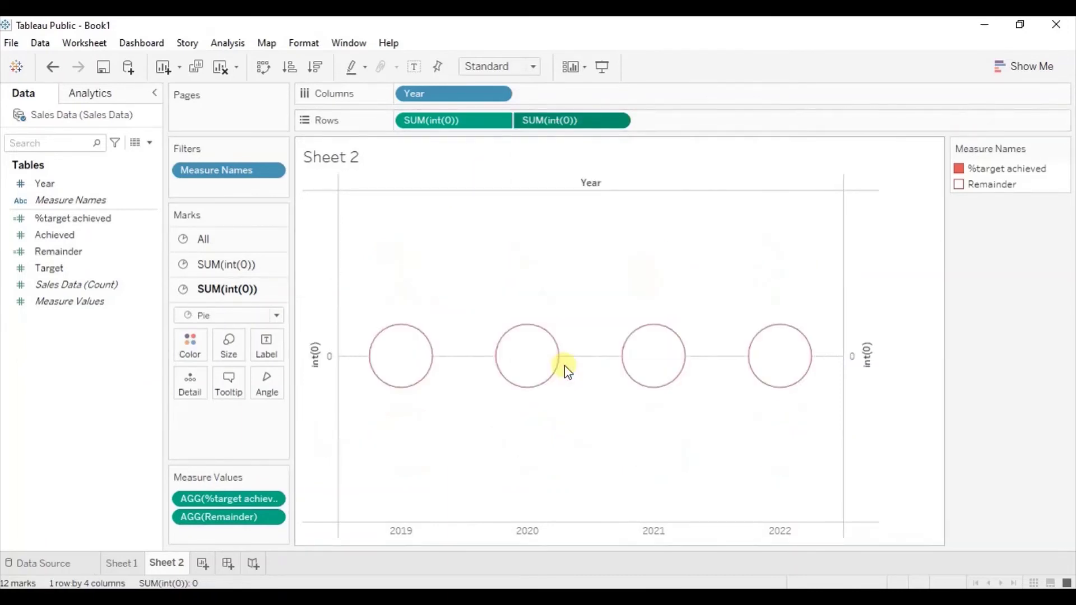
left_click(235, 265)
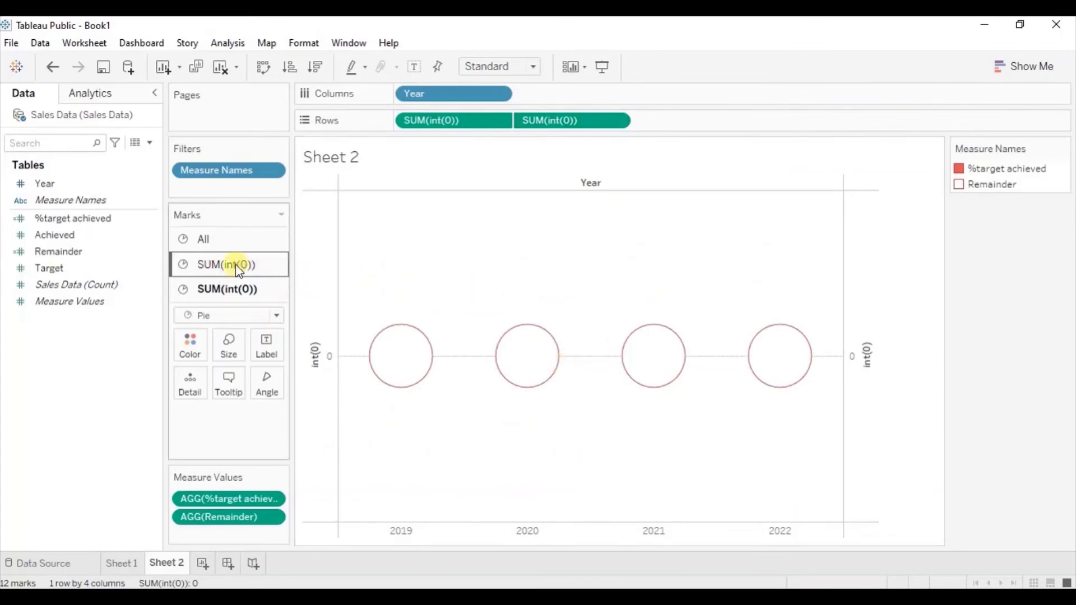
left_click(244, 270)
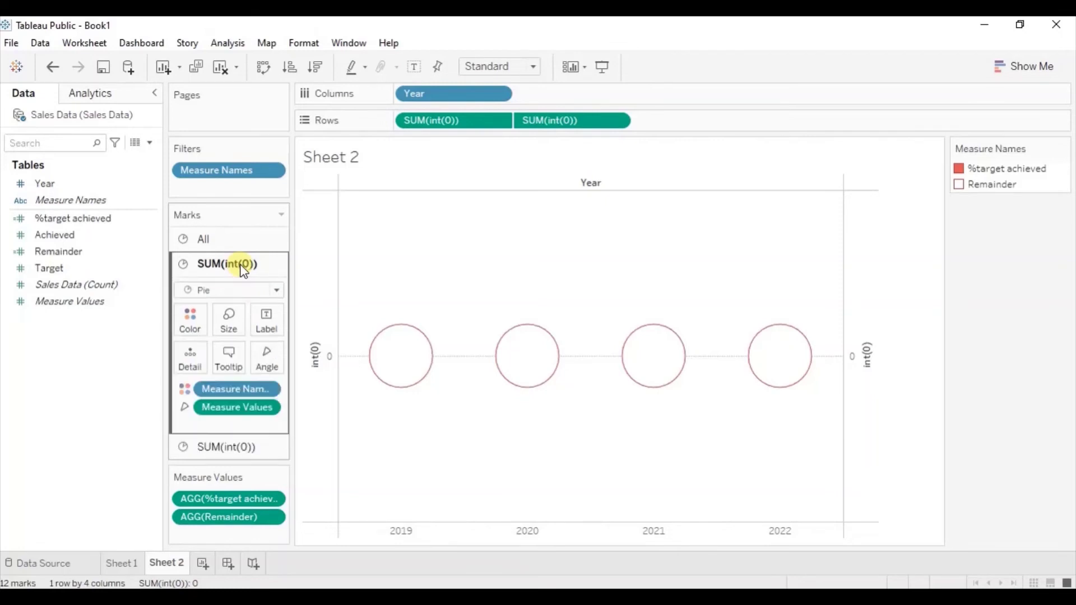
left_click(229, 323)
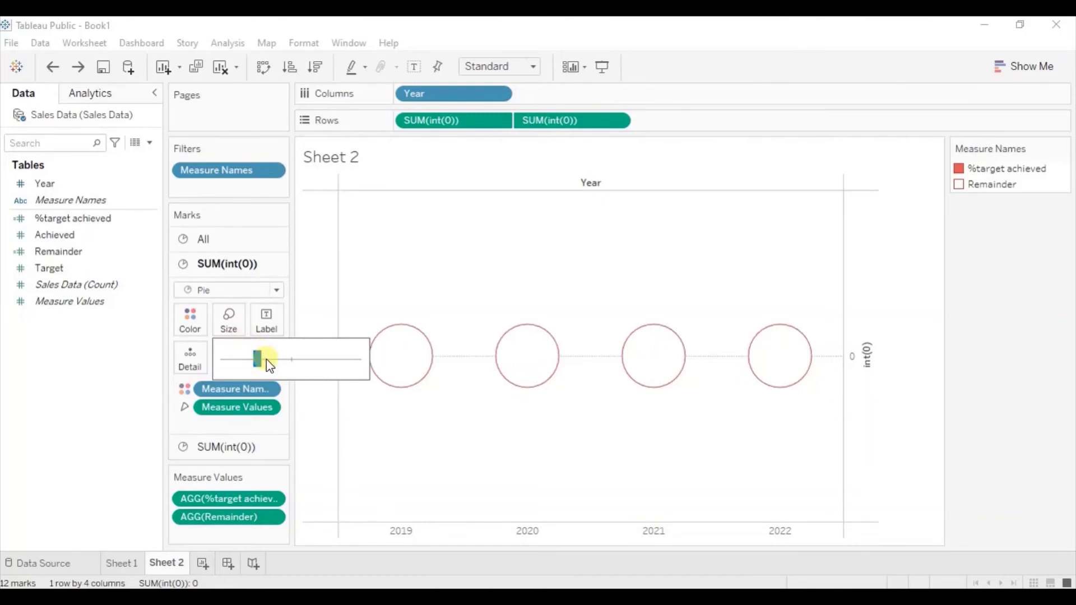
left_click_drag(267, 359, 281, 361)
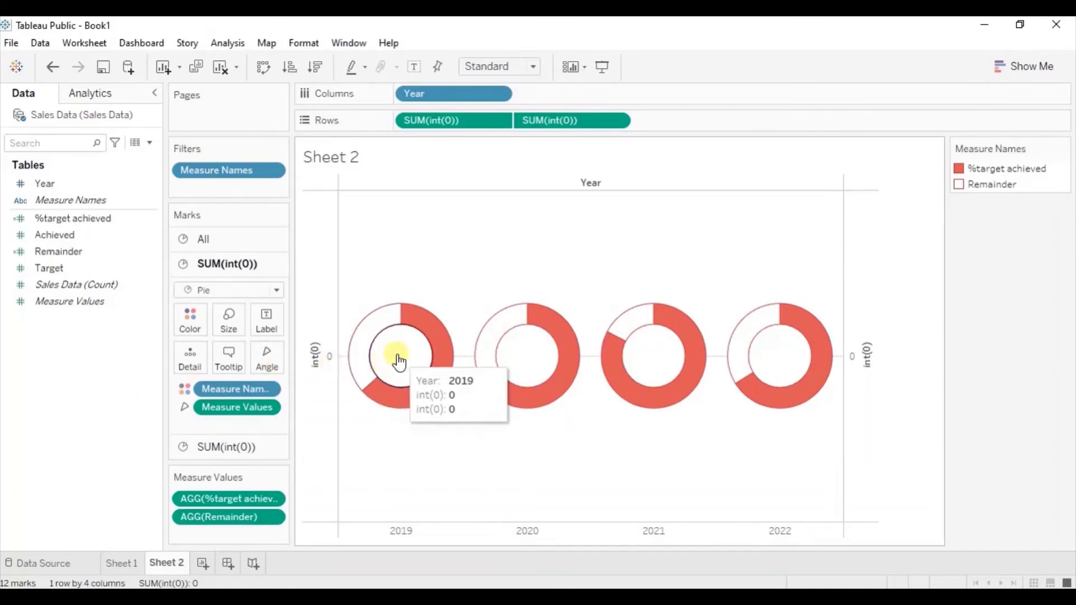
Step: Label the second SUM(int(0)) marks with %target achieved and Year
left_click(239, 447)
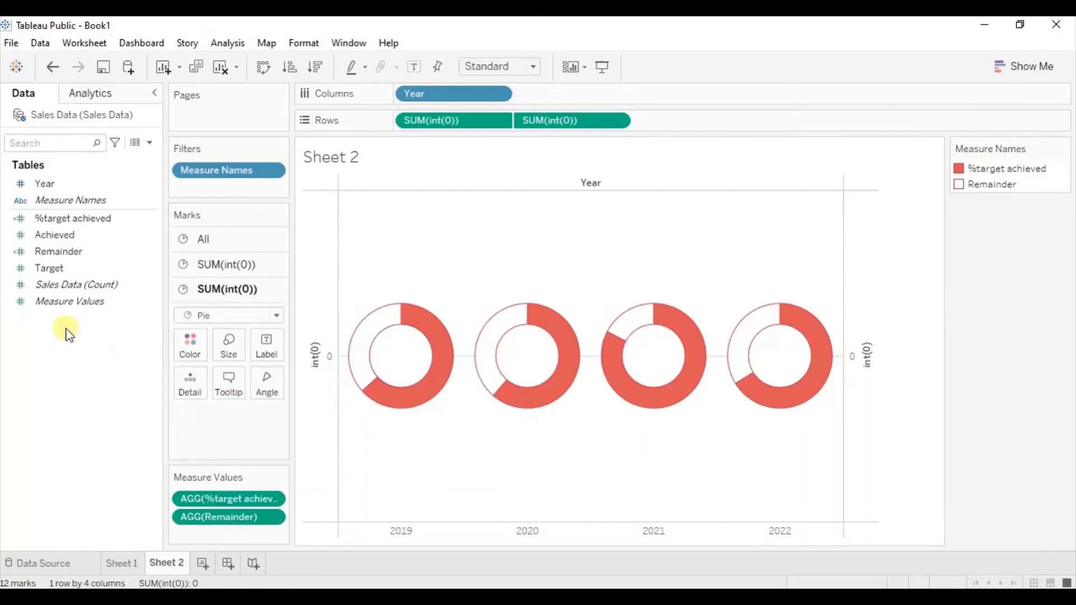
left_click_drag(46, 219, 258, 347)
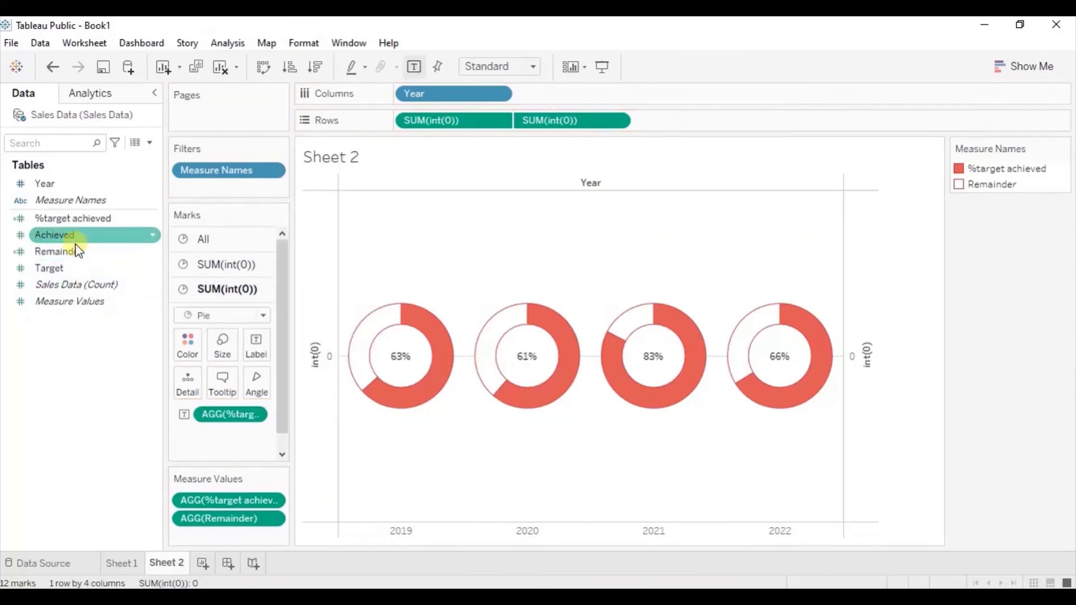
left_click_drag(62, 185, 257, 349)
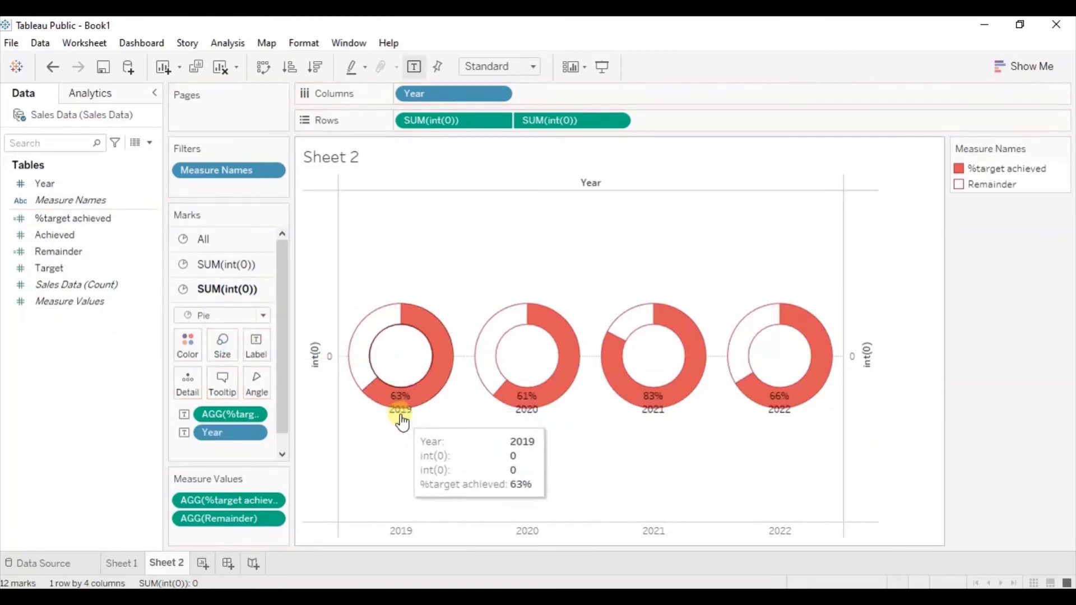
Step: Set the vertical alignment of the second marks' labels to Middle so they sit inside the donut holes
mouse_move(399, 409)
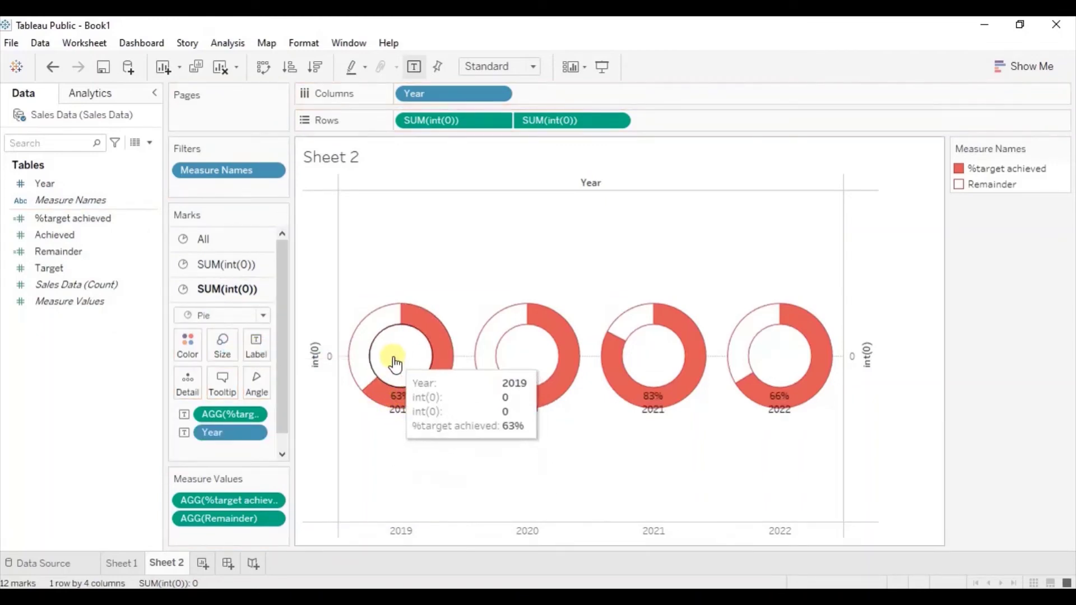
left_click(258, 349)
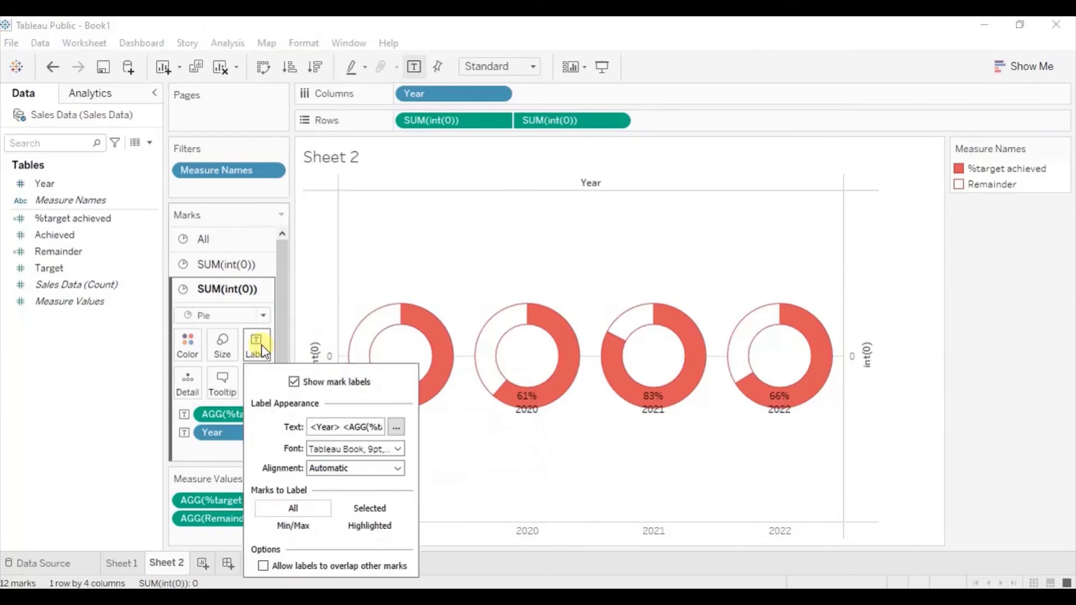
left_click(325, 470)
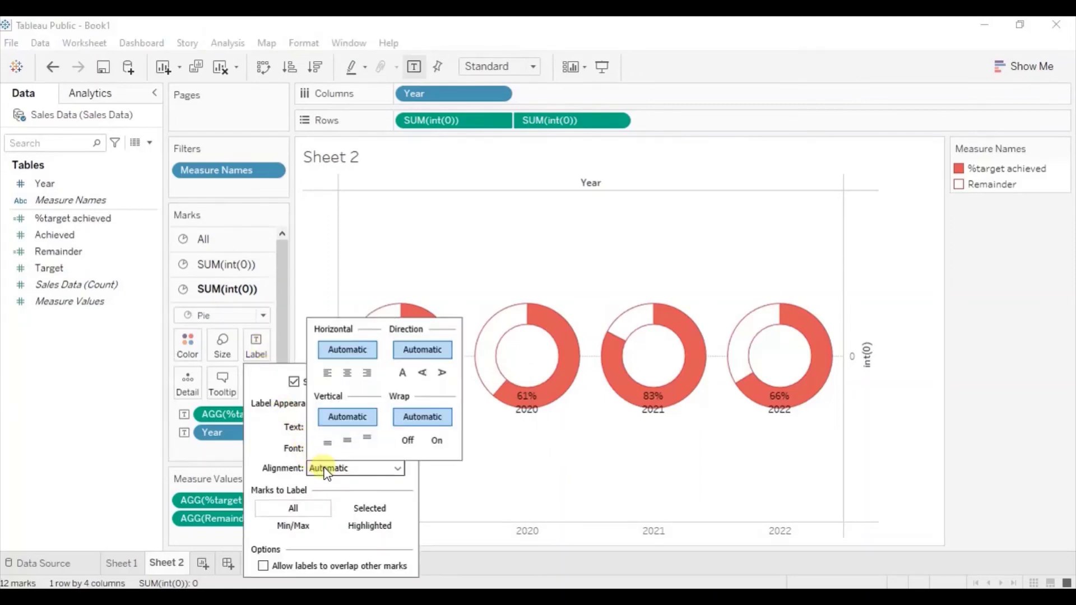
left_click(347, 441)
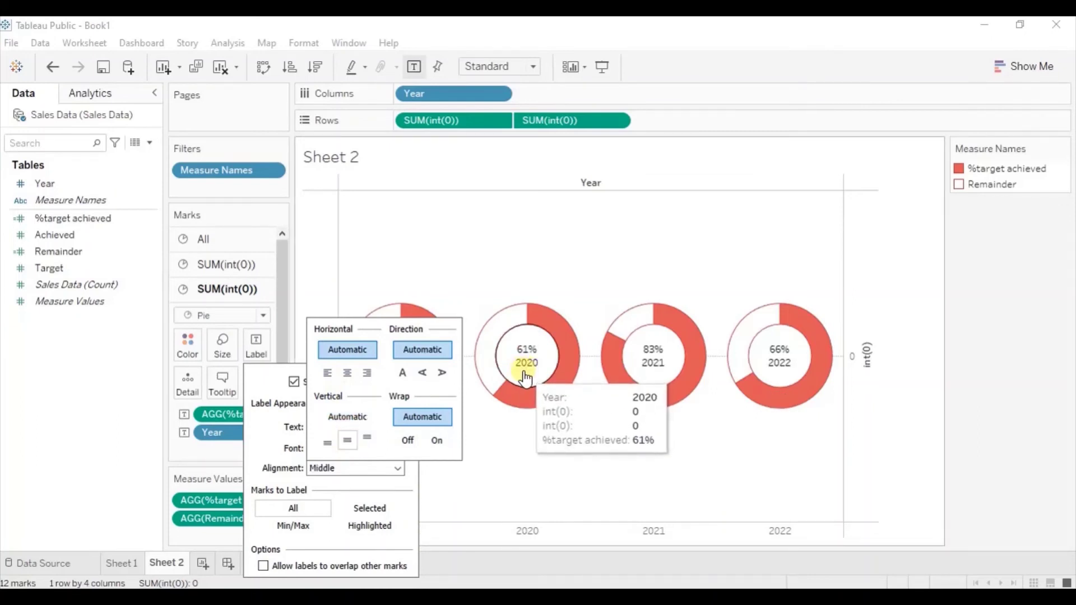
left_click(276, 400)
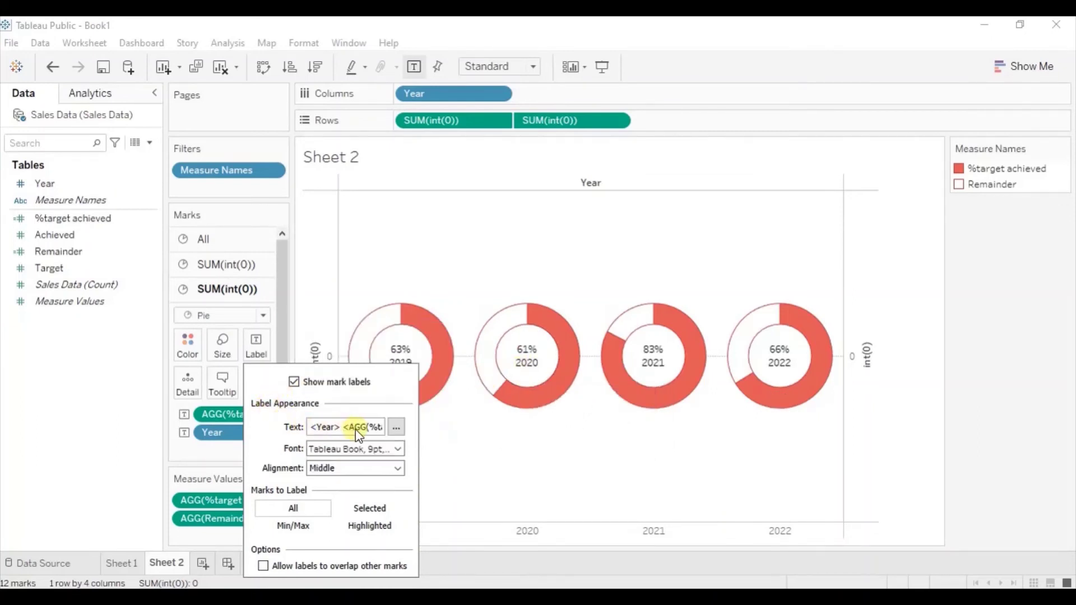
Step: Format the donut labels with a red, bold, 10 pt font
left_click(356, 448)
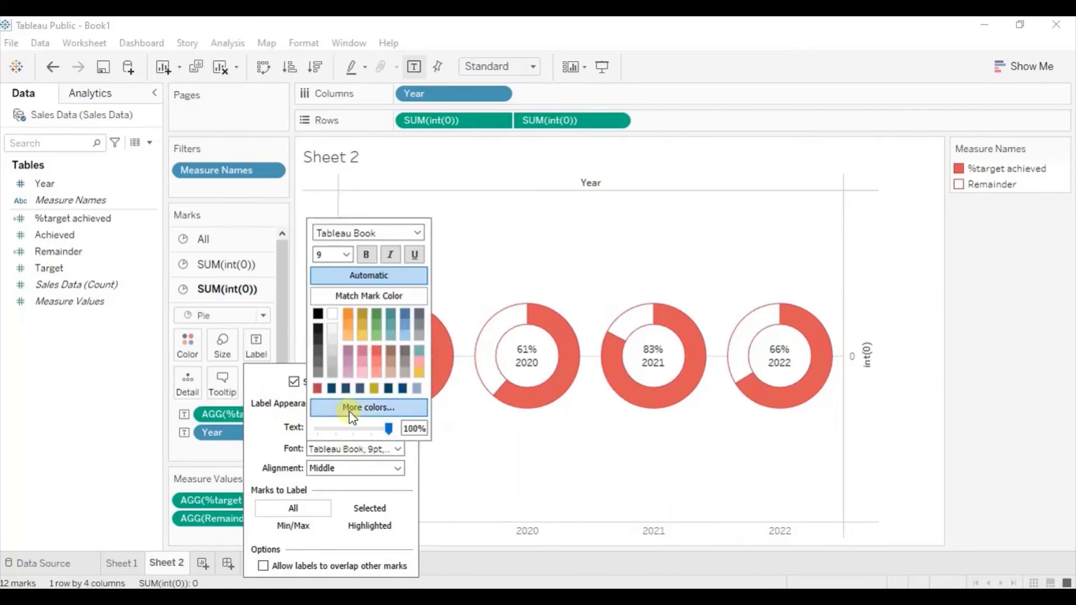
left_click(317, 390)
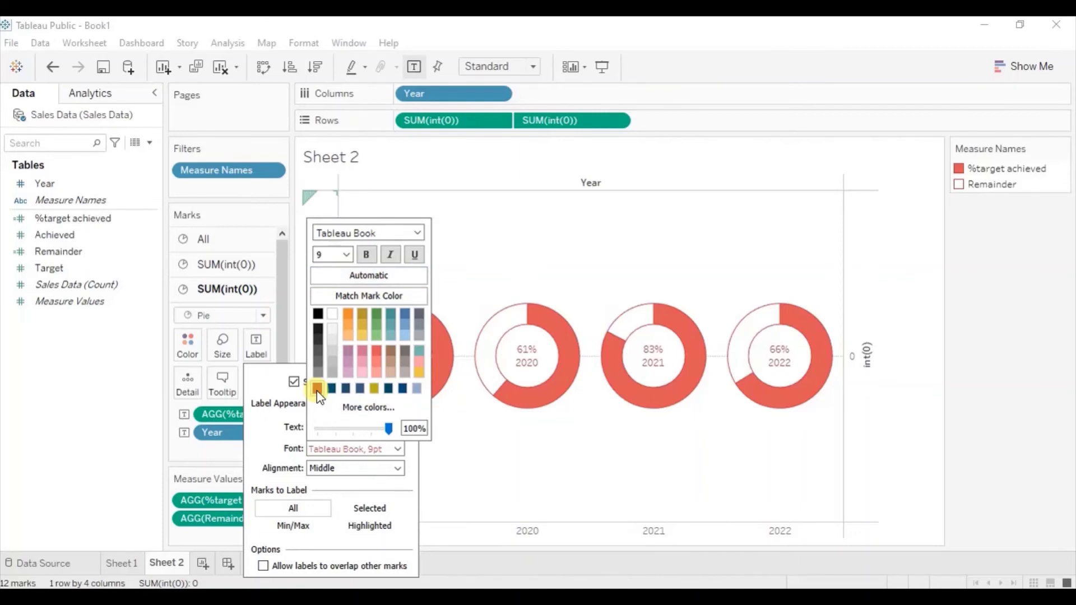
left_click(366, 253)
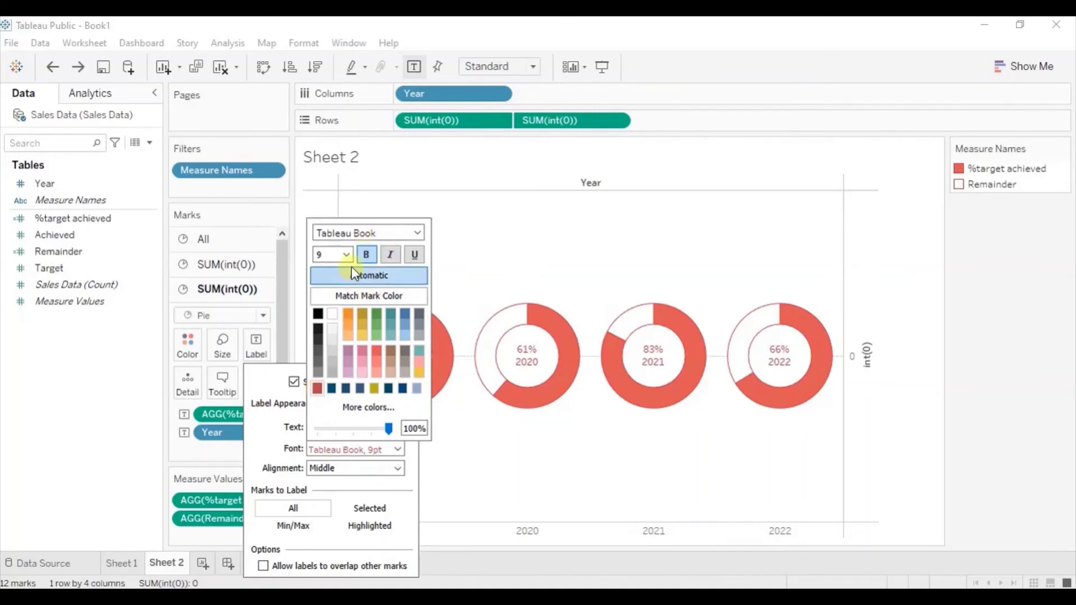
left_click(347, 256)
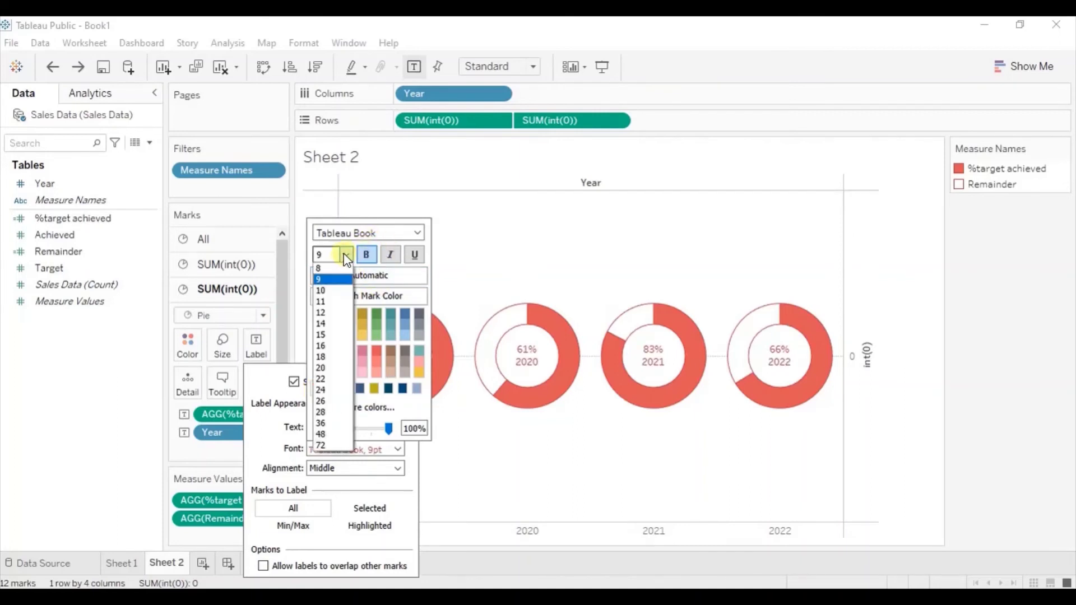
left_click(324, 291)
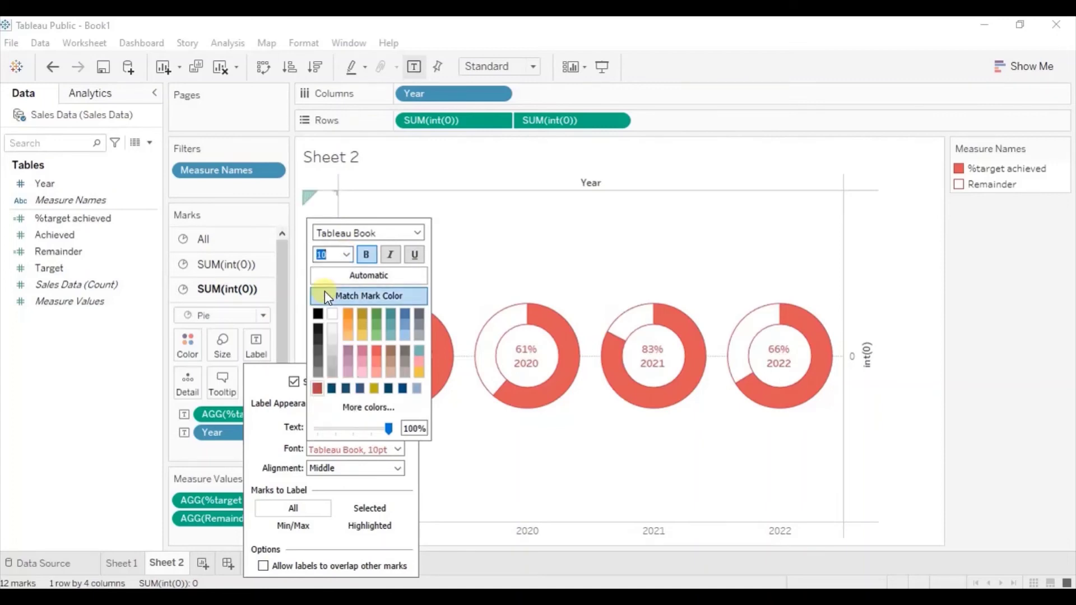
left_click(121, 358)
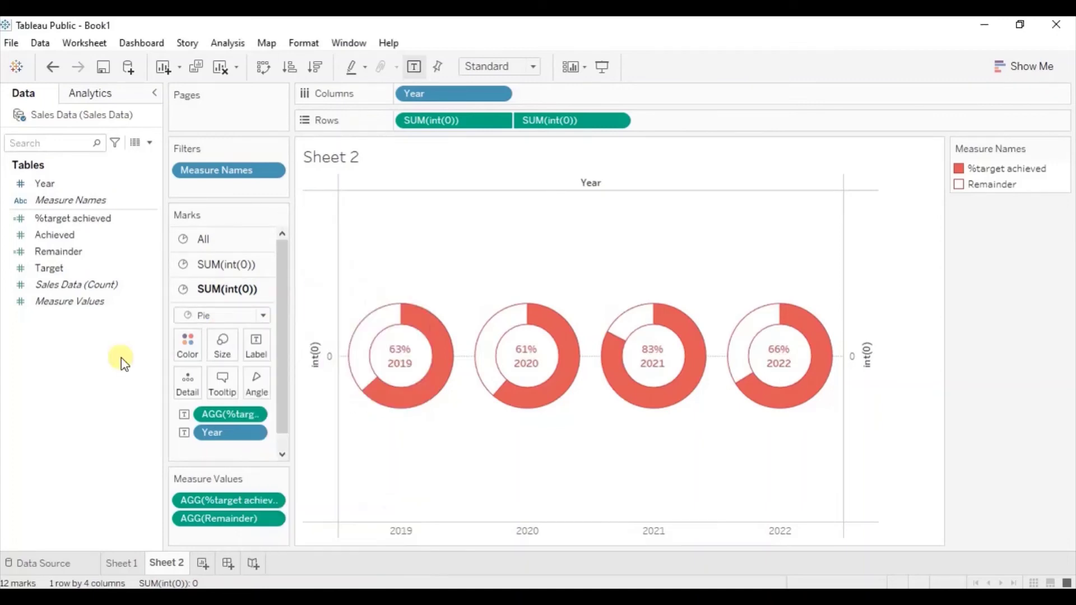
Step: Hide the Year field label for columns and the int(0) axis headers
right_click(588, 191)
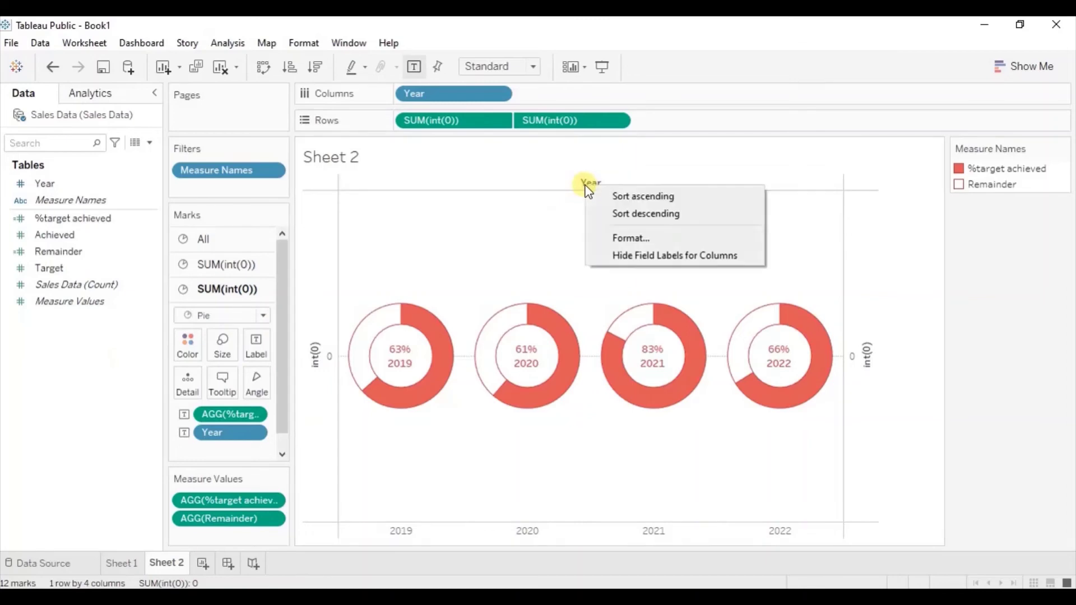
left_click(613, 254)
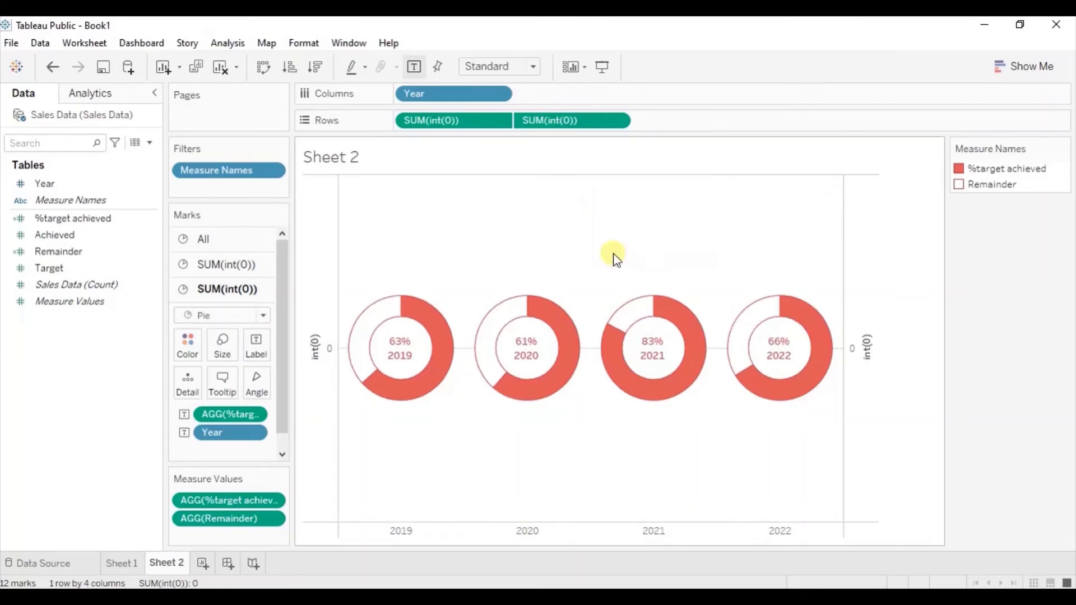
right_click(324, 242)
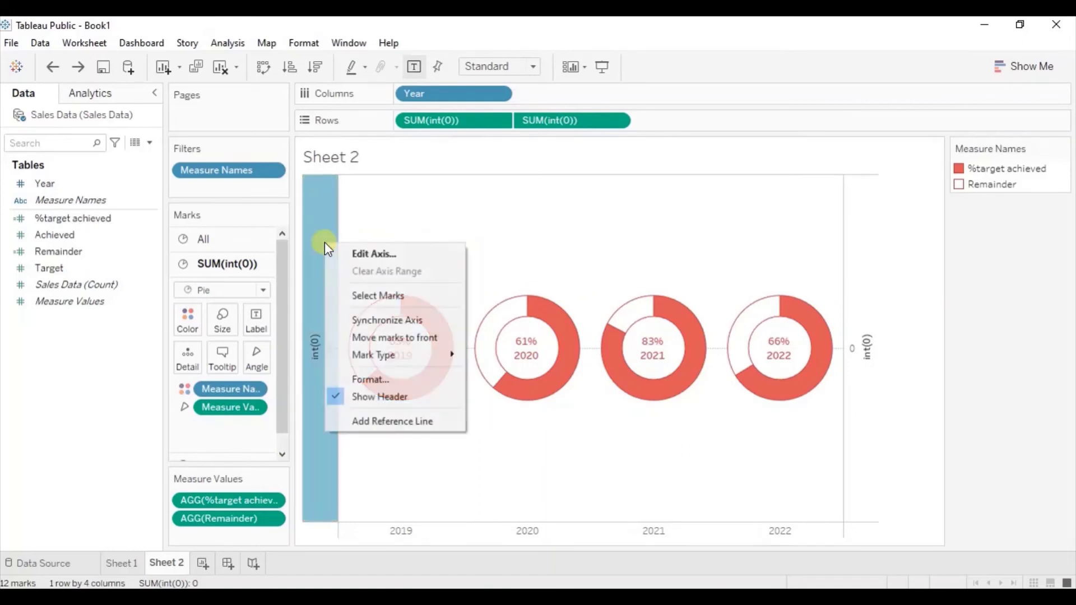
left_click(368, 395)
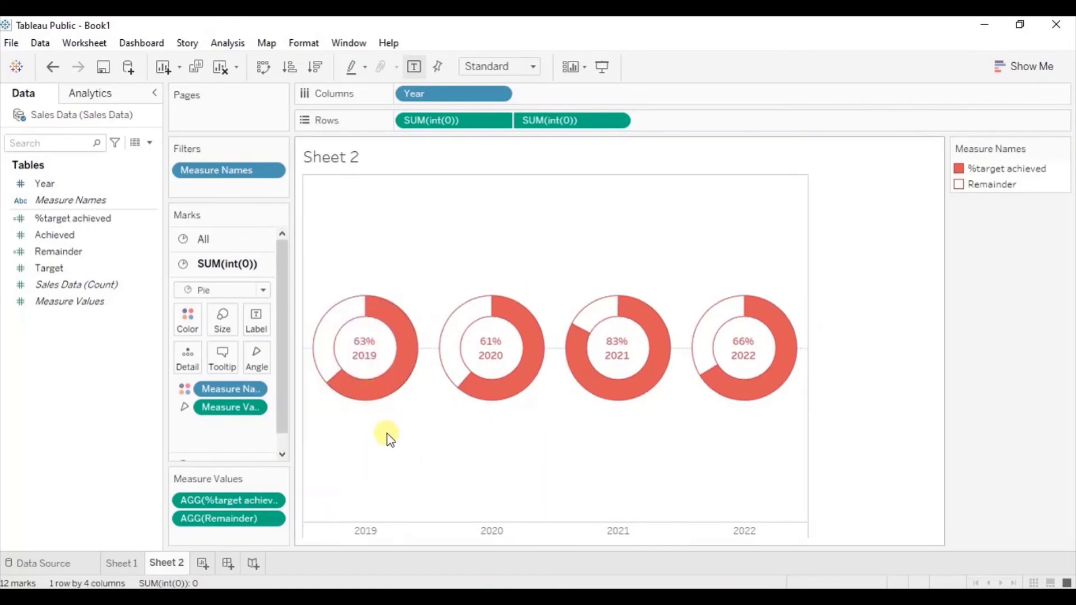
Step: Hide the year headers beneath the donuts
mouse_move(362, 362)
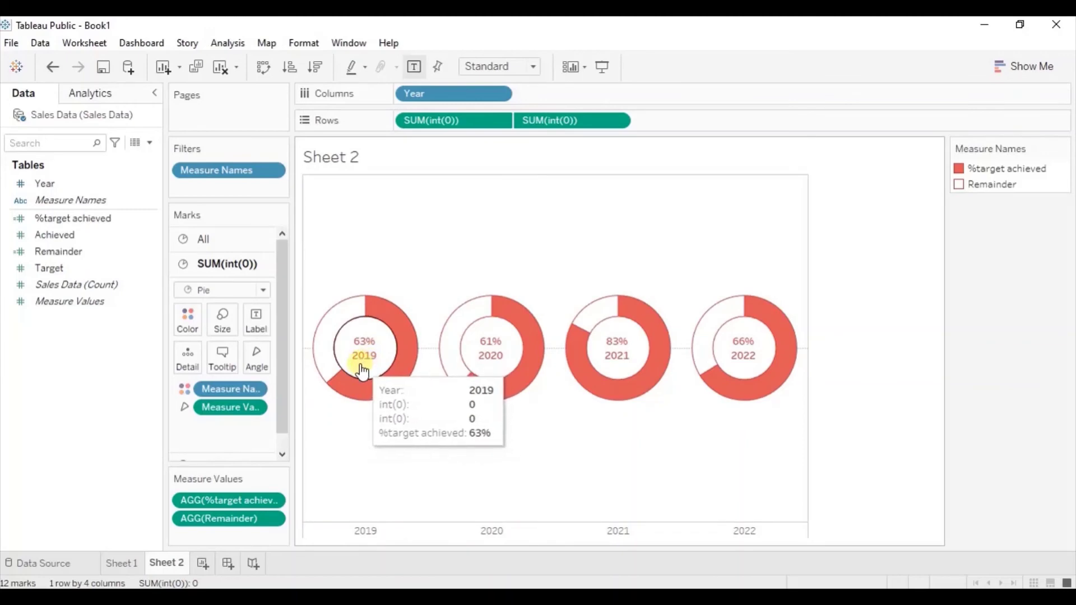
left_click(373, 534)
right_click(373, 533)
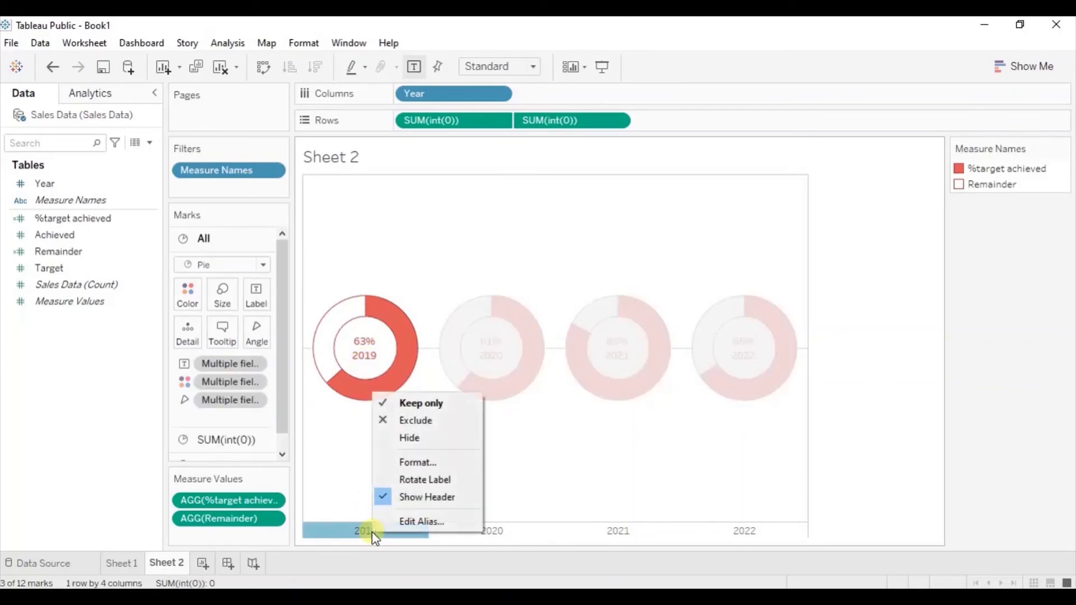
left_click(394, 497)
left_click(446, 480)
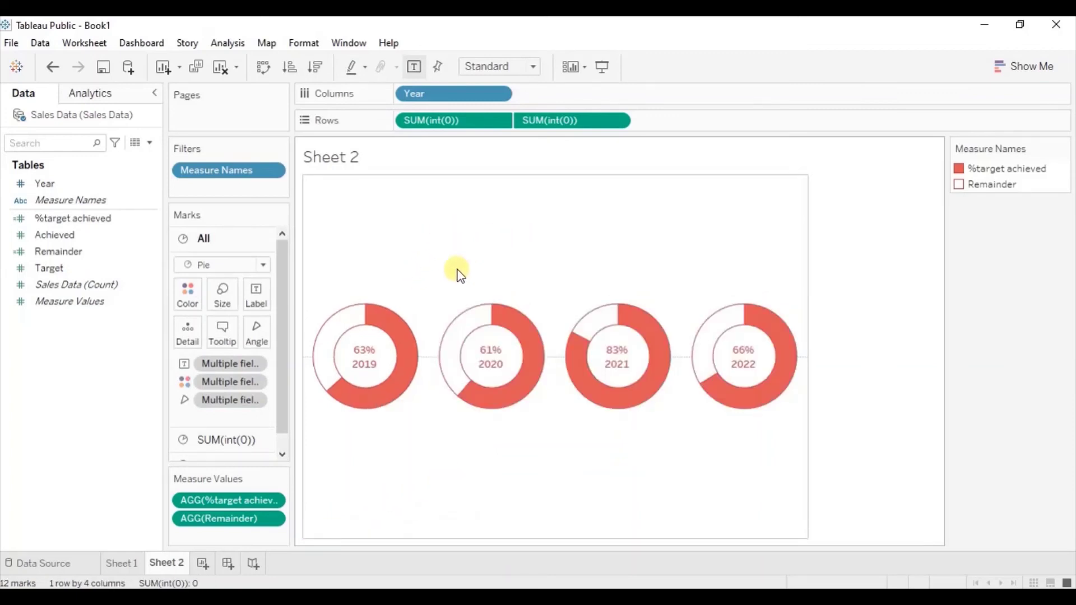
Step: Set the sheet's row divider and column divider pane borders to None
right_click(432, 256)
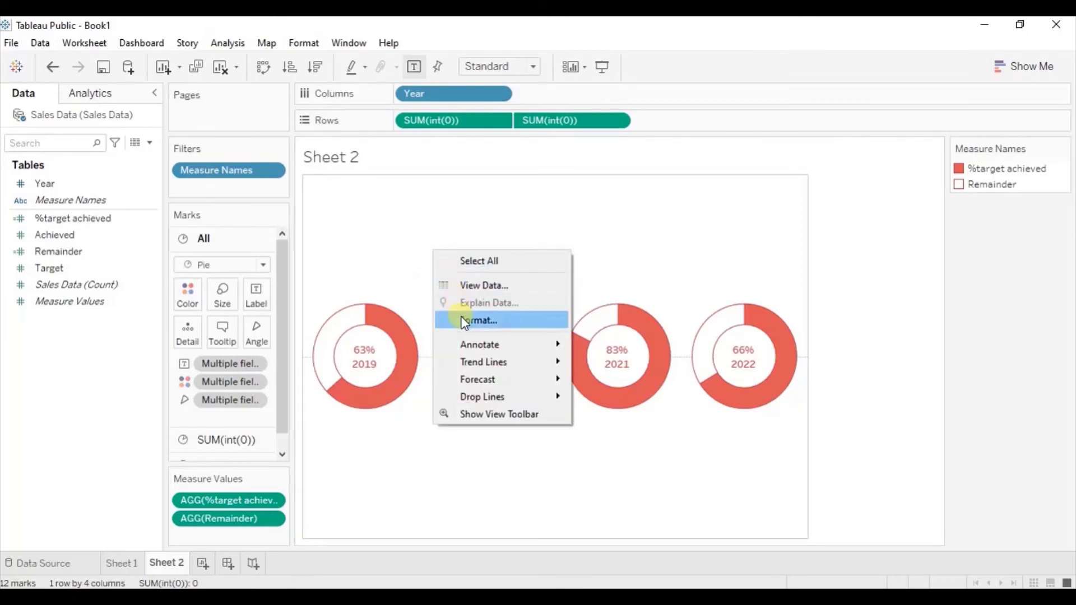
left_click(479, 320)
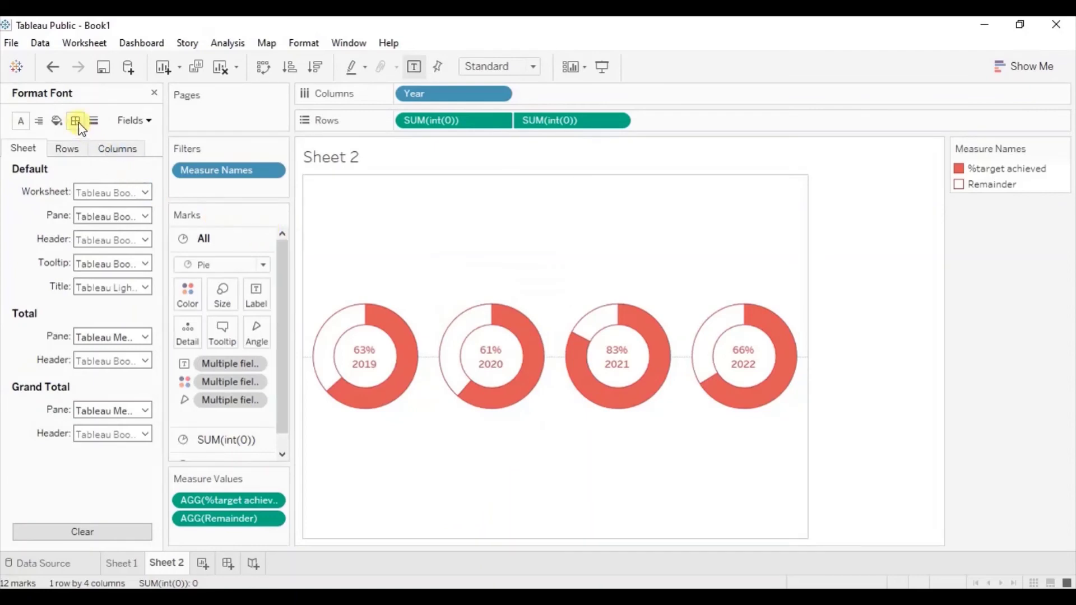
left_click(77, 121)
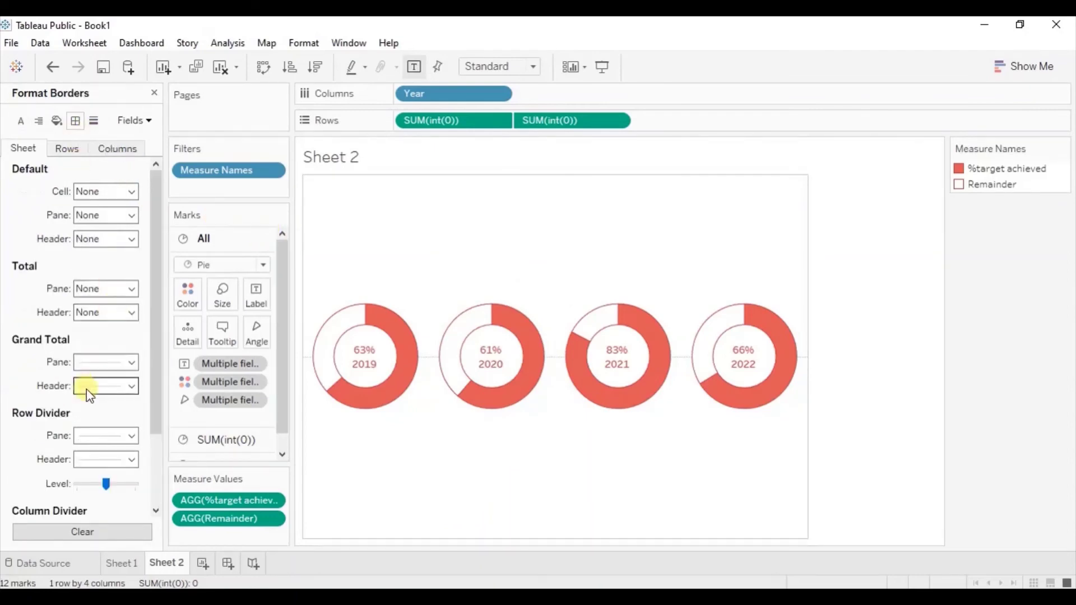
left_click(86, 431)
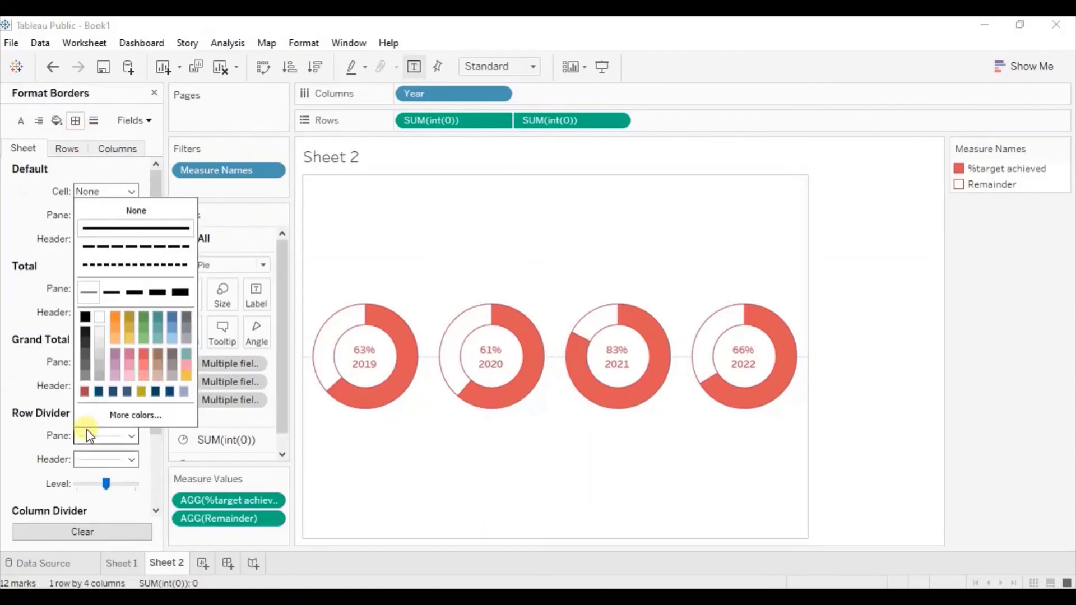
left_click(134, 217)
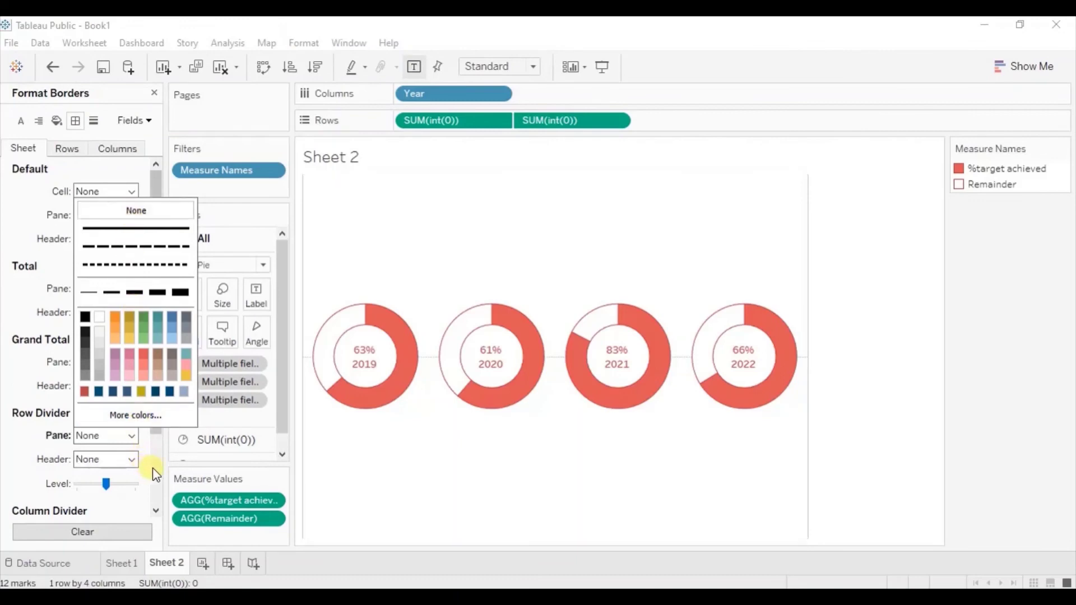
scroll(152, 467, "down", 3)
left_click(87, 439)
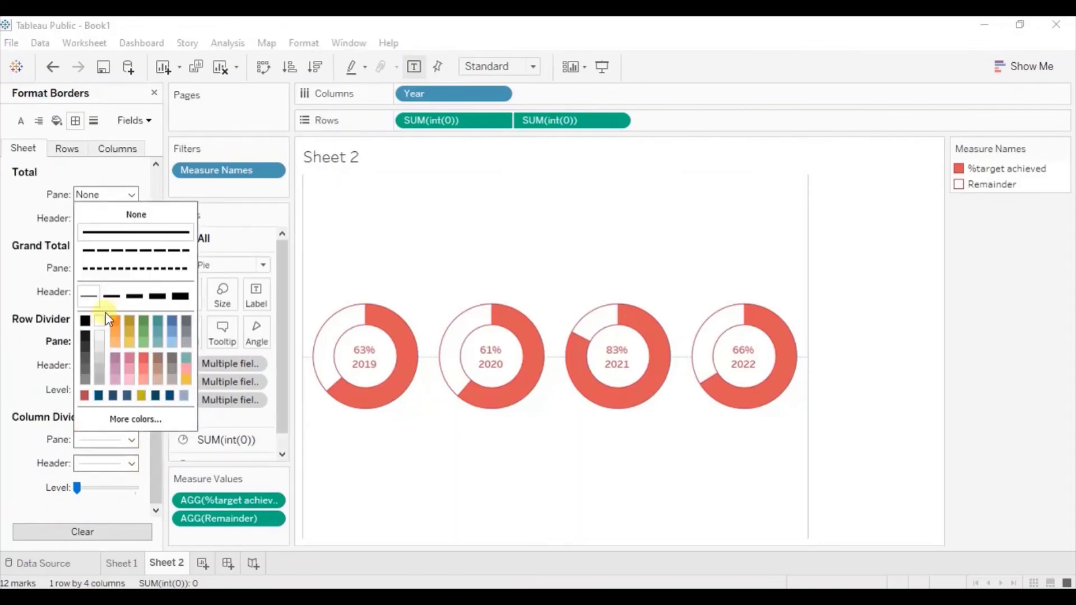
left_click(135, 216)
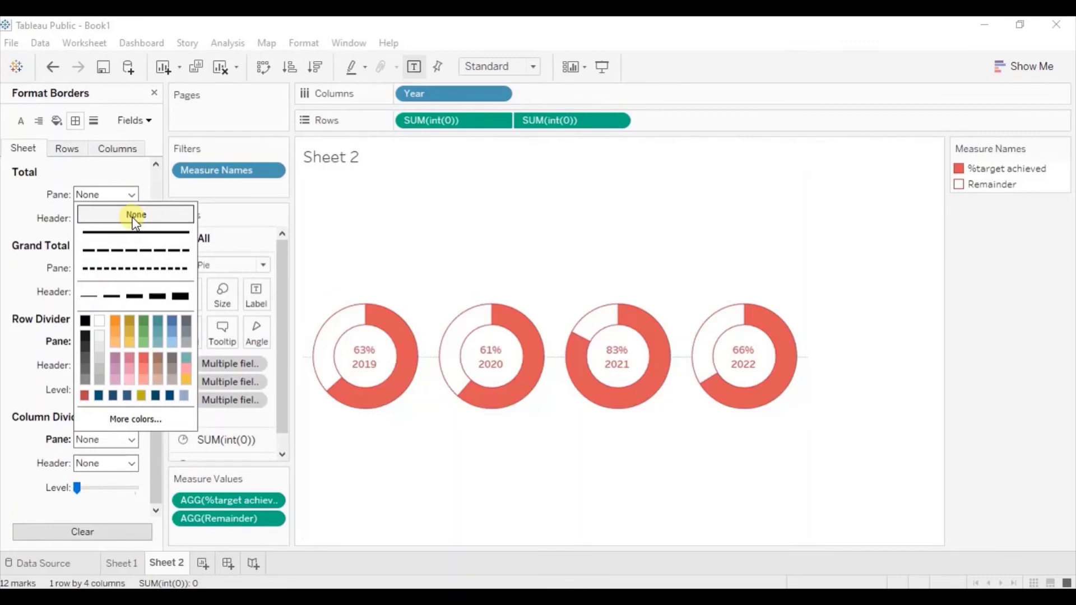
Step: Set the grid lines and zero lines for the rows to None
left_click(95, 123)
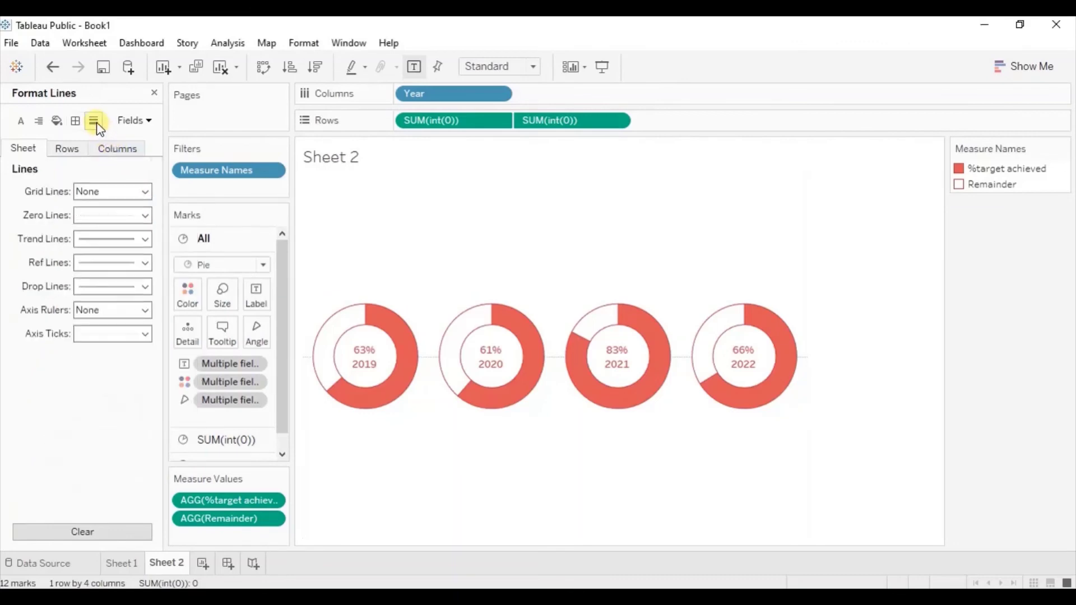
left_click(61, 149)
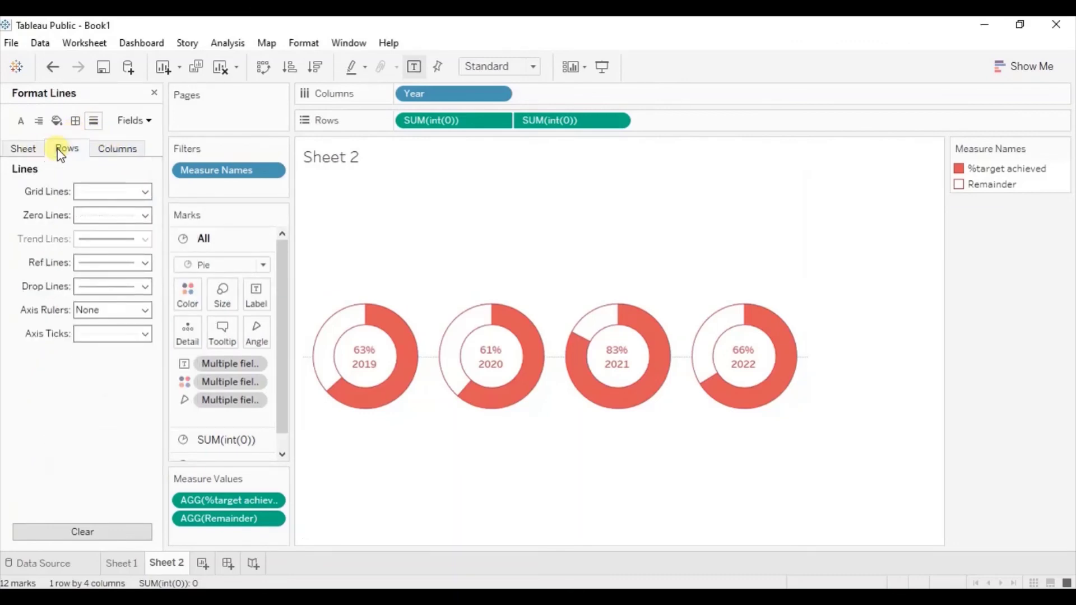
left_click(88, 191)
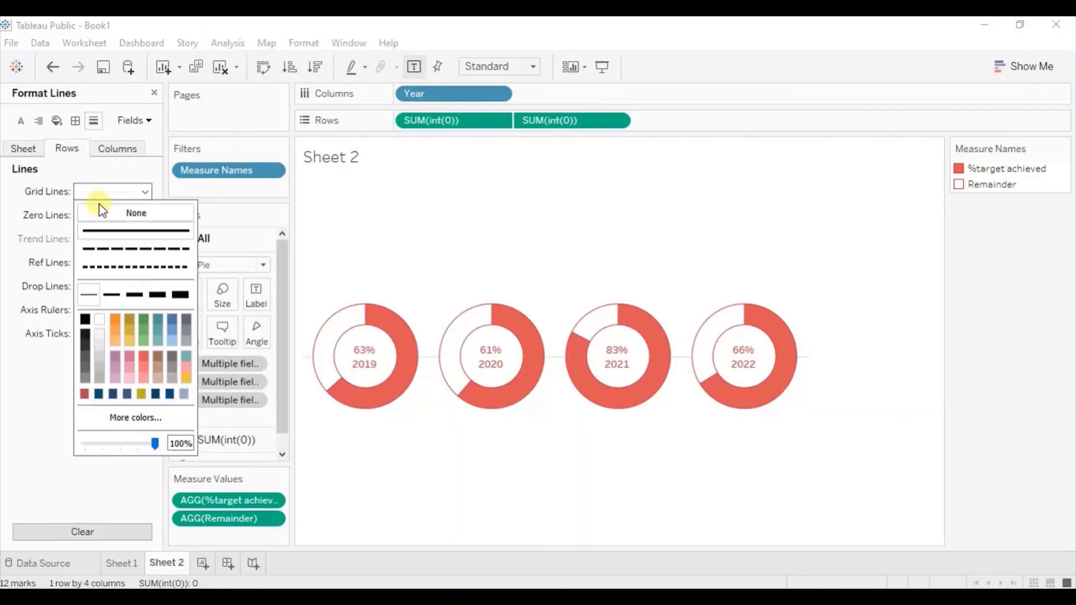
left_click(108, 215)
left_click(44, 213)
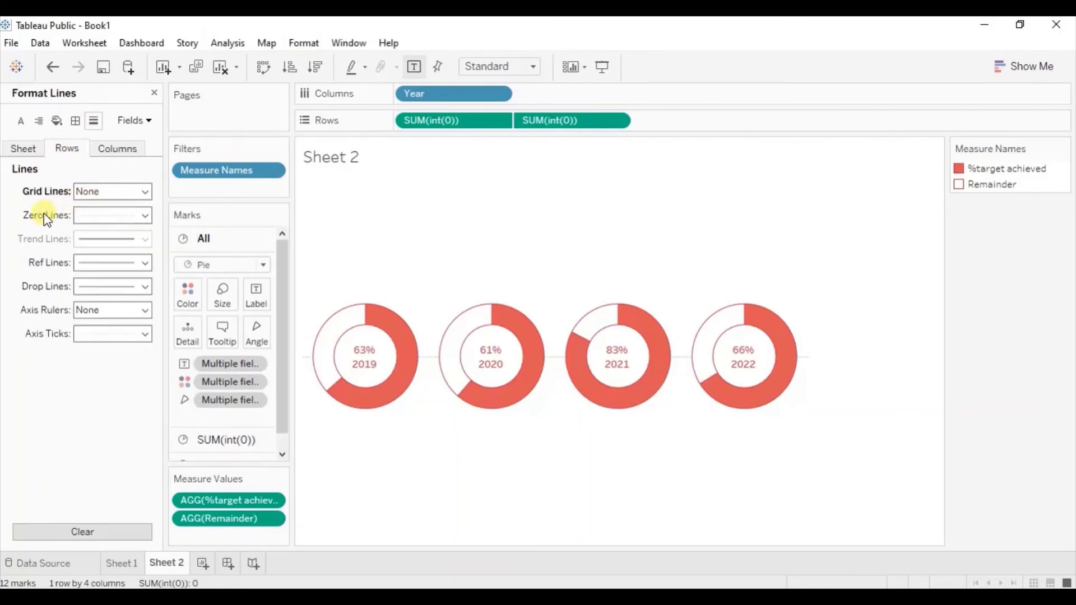
left_click(86, 217)
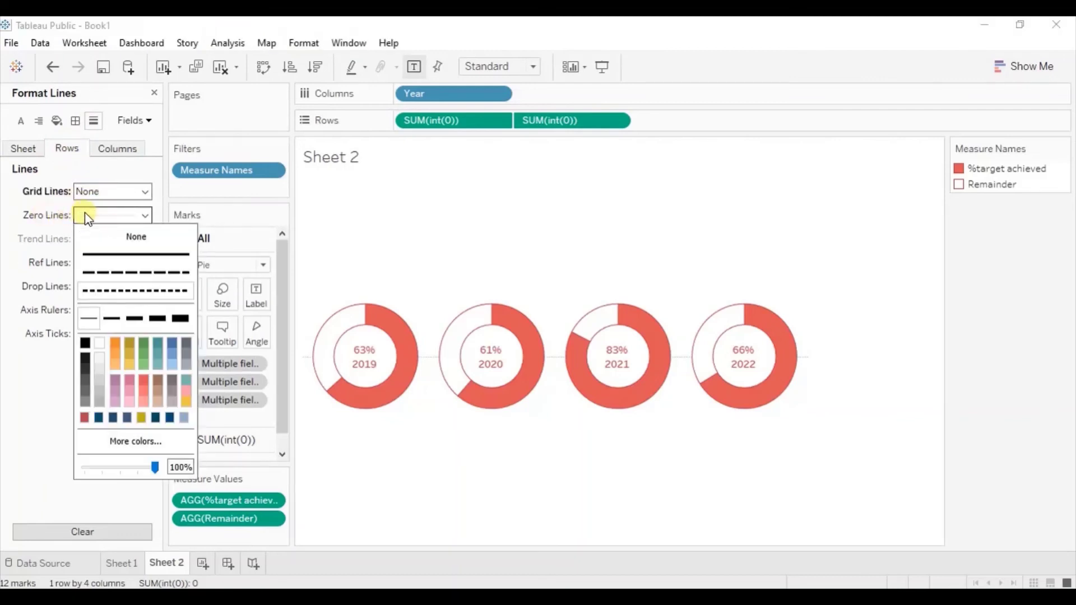
left_click(102, 237)
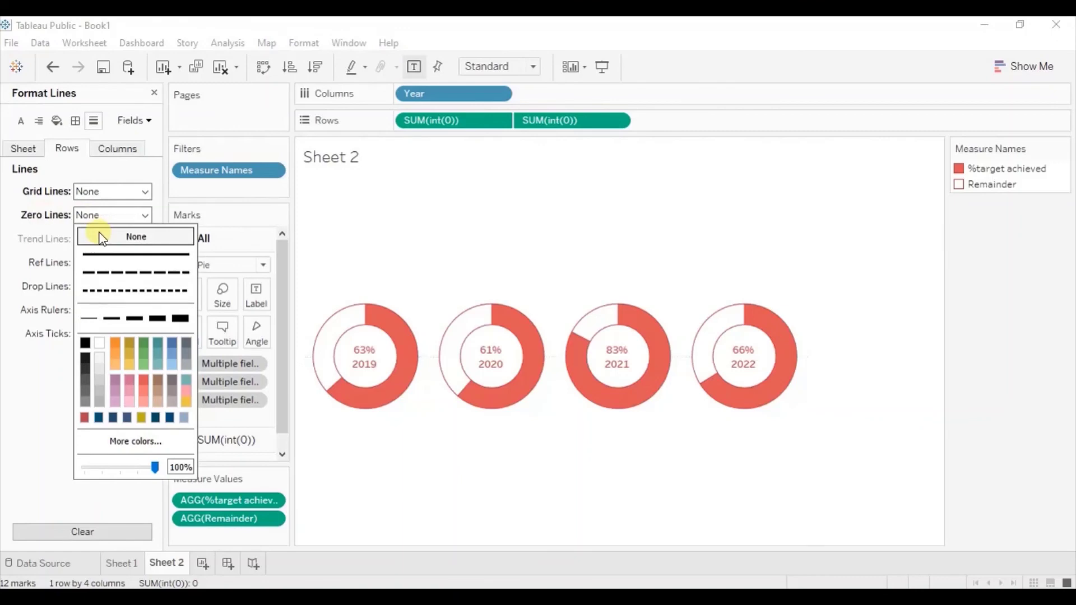
left_click(370, 261)
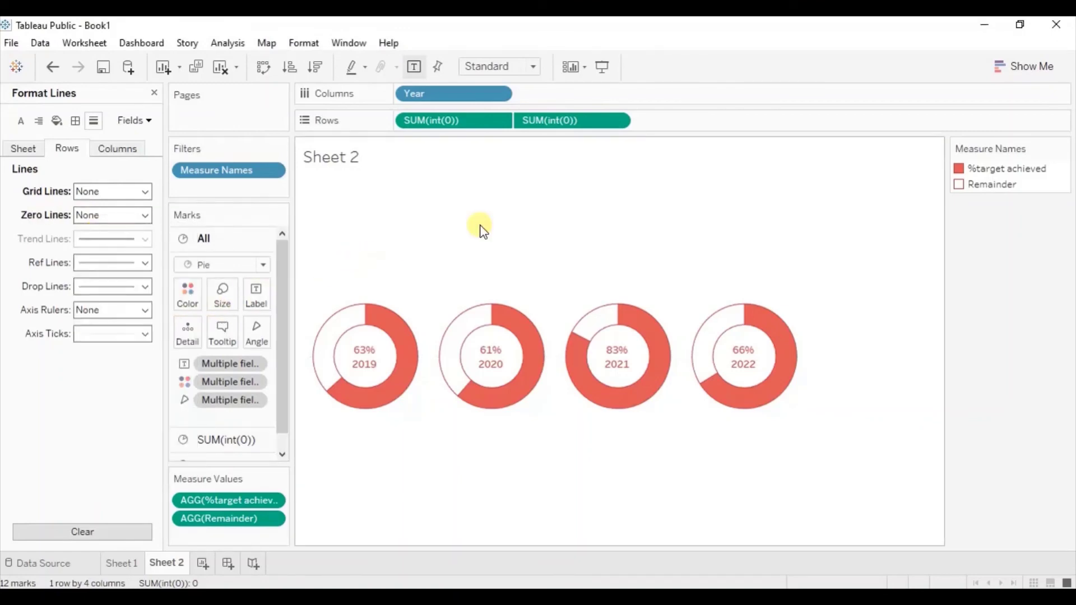
Step: Replace the worksheet title with "Sales Target Achieved"
double_click(355, 157)
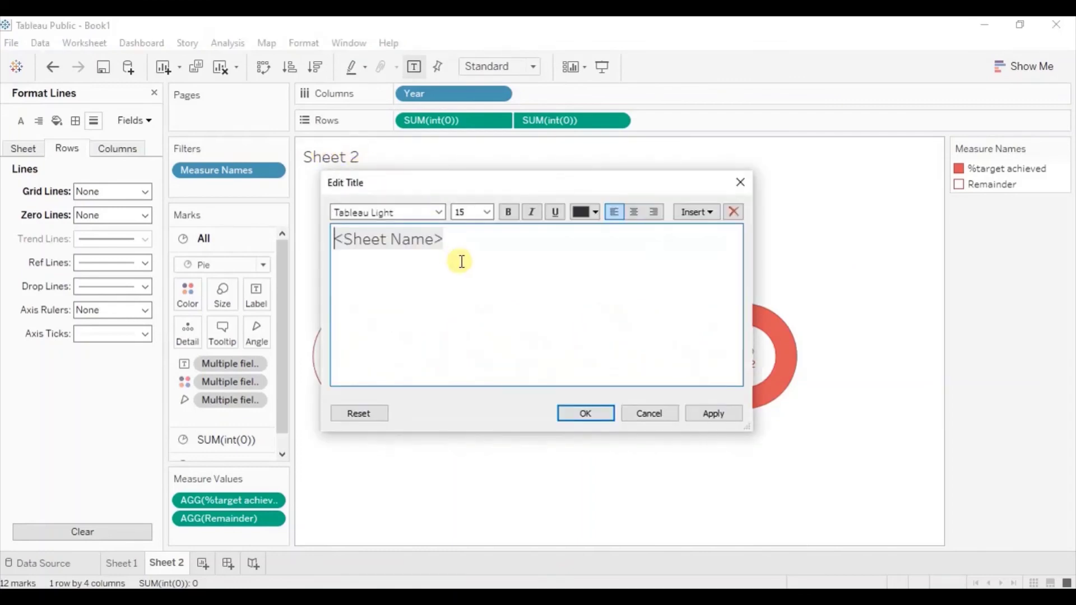
key("ctrl+a")
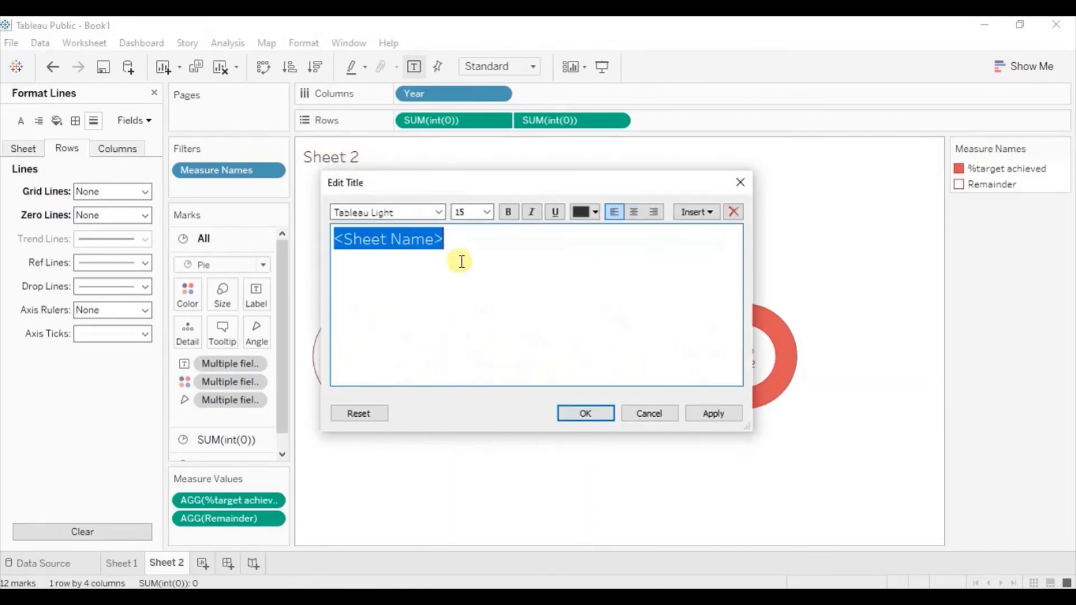
type("Sales T")
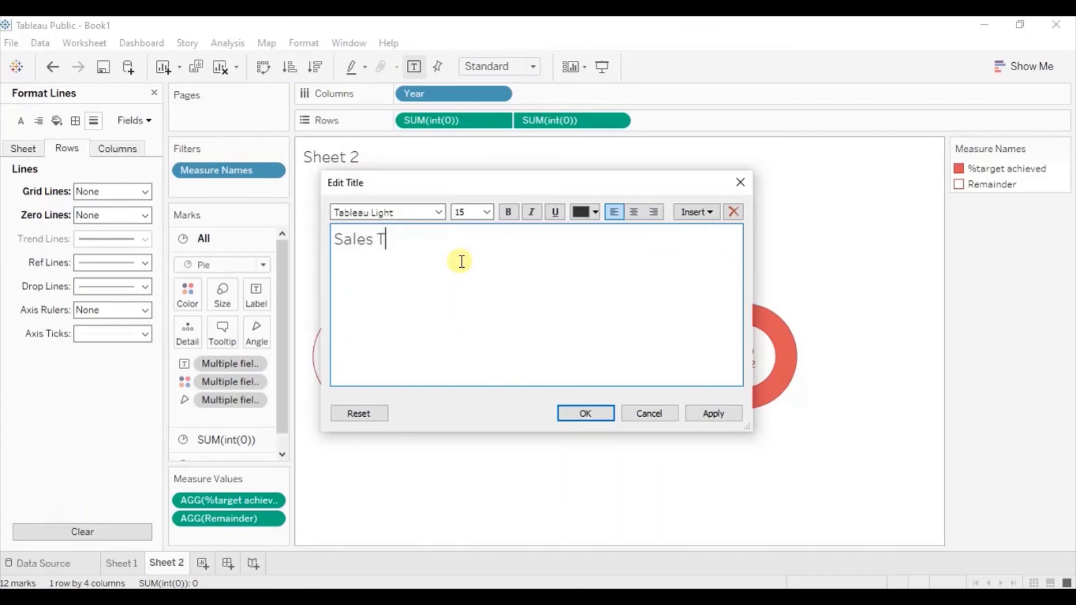
type("arget Achieved")
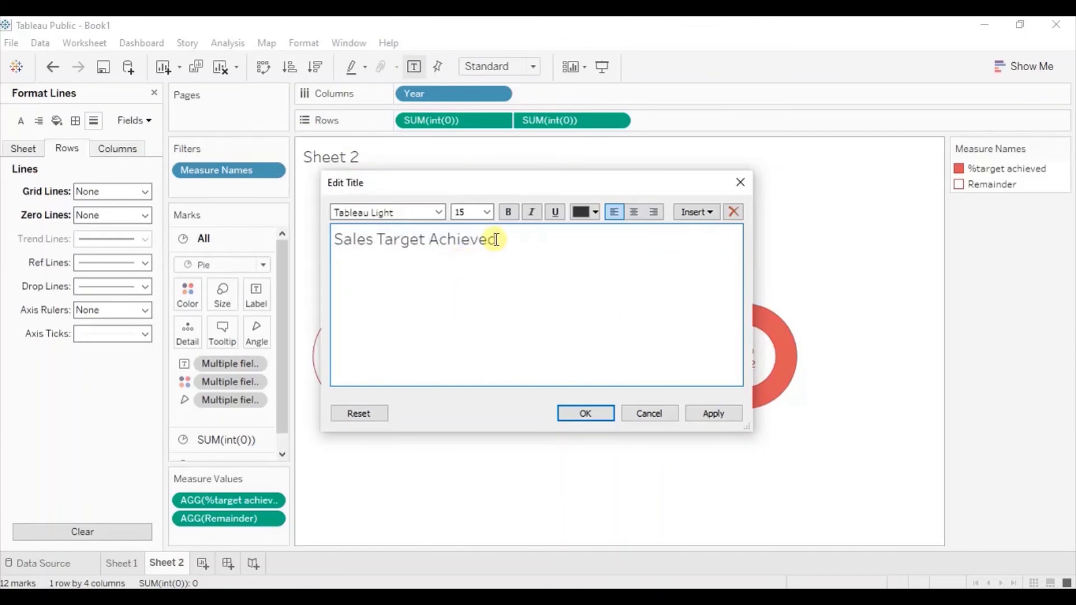
Step: Colour the word "Achieved" in the title red and apply the title changes
double_click(429, 240)
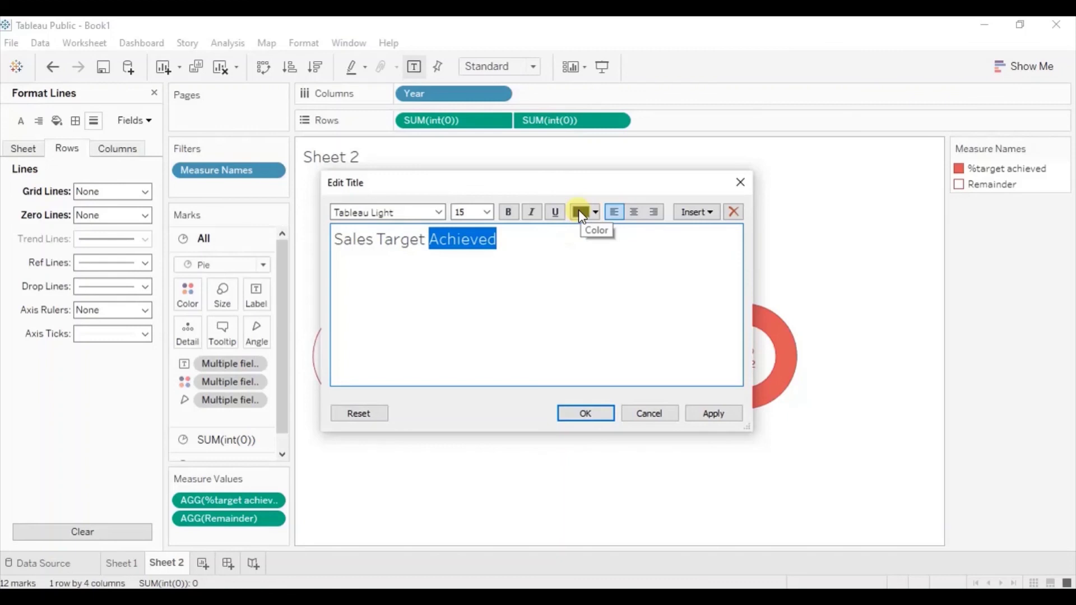
left_click(579, 214)
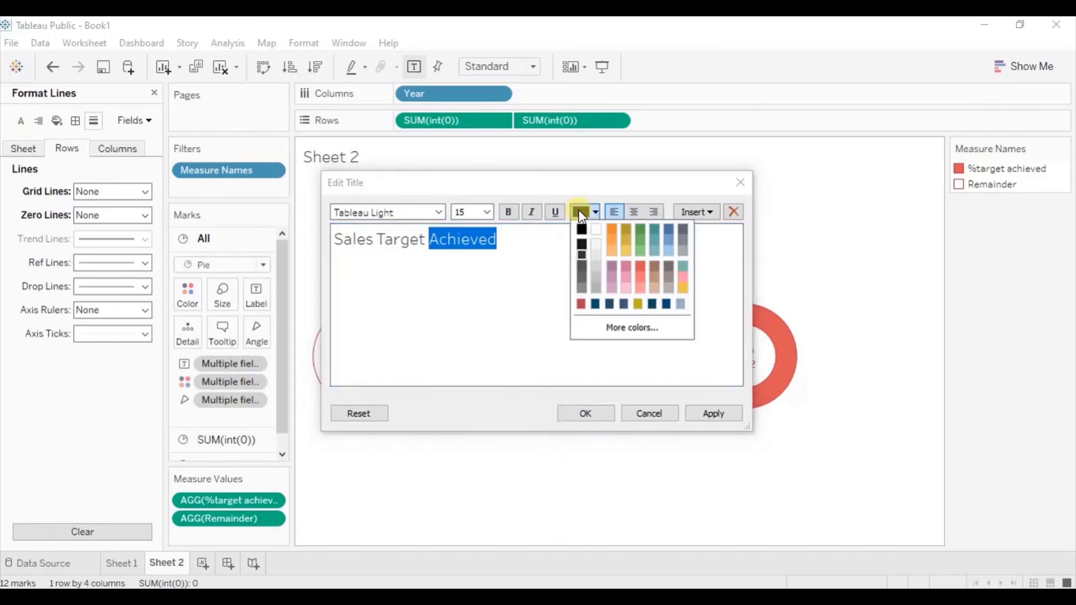
left_click(581, 304)
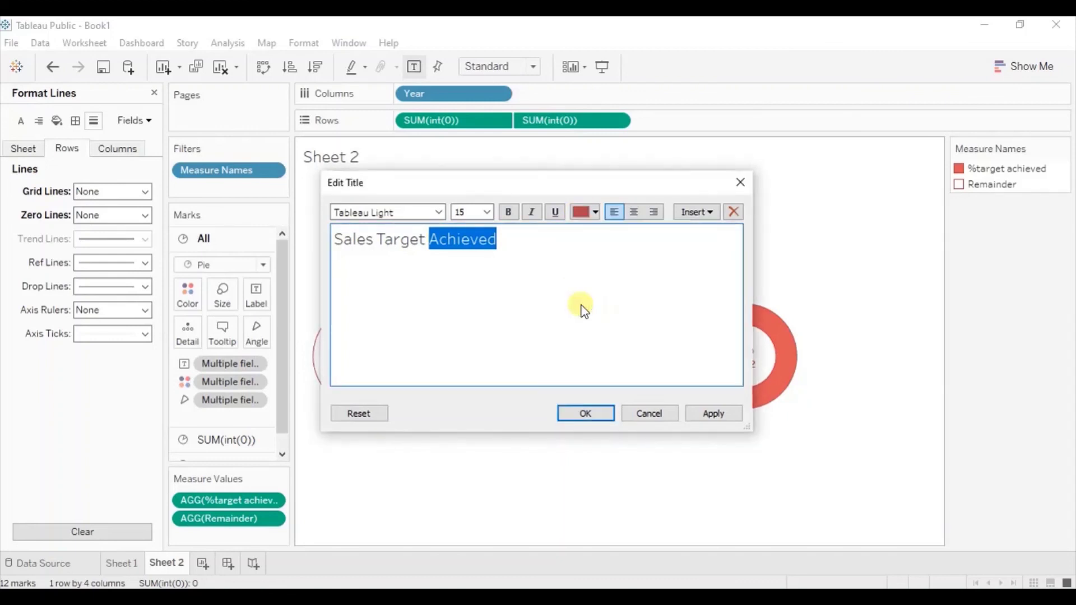
left_click(583, 416)
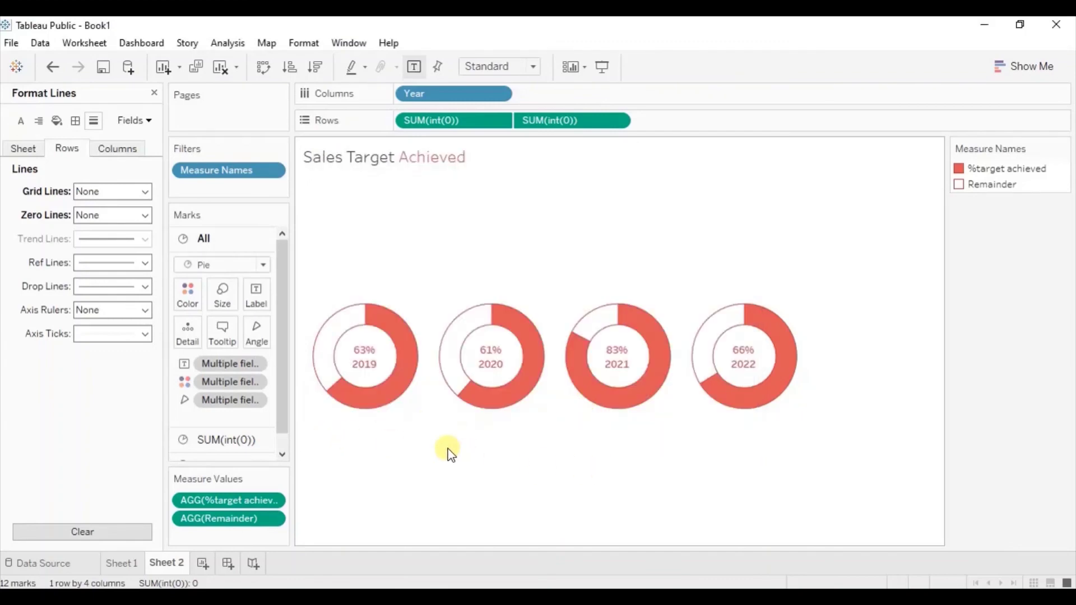
mouse_move(361, 363)
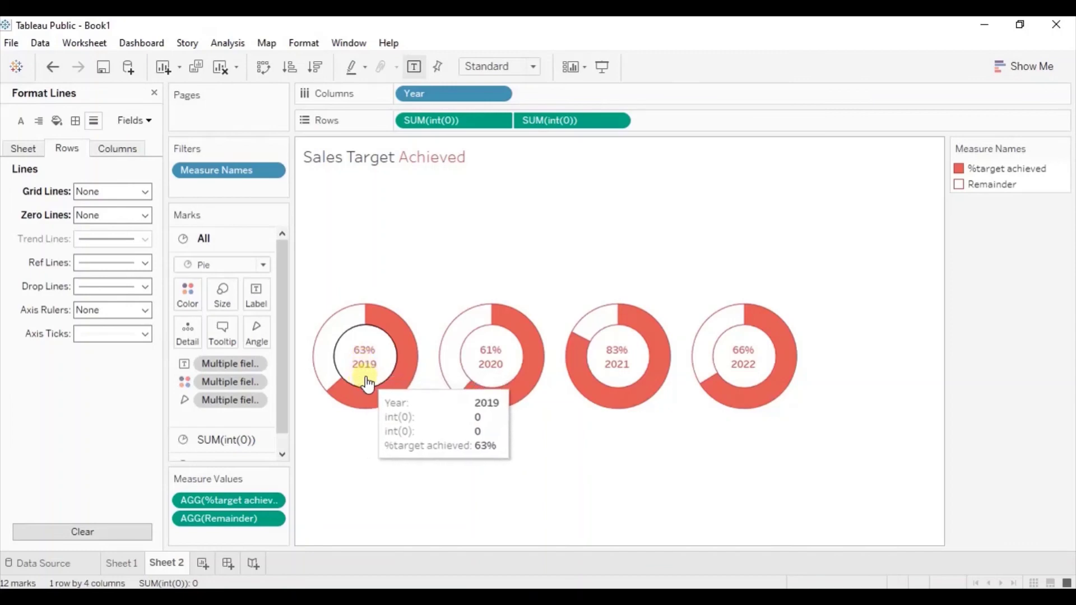
mouse_move(616, 374)
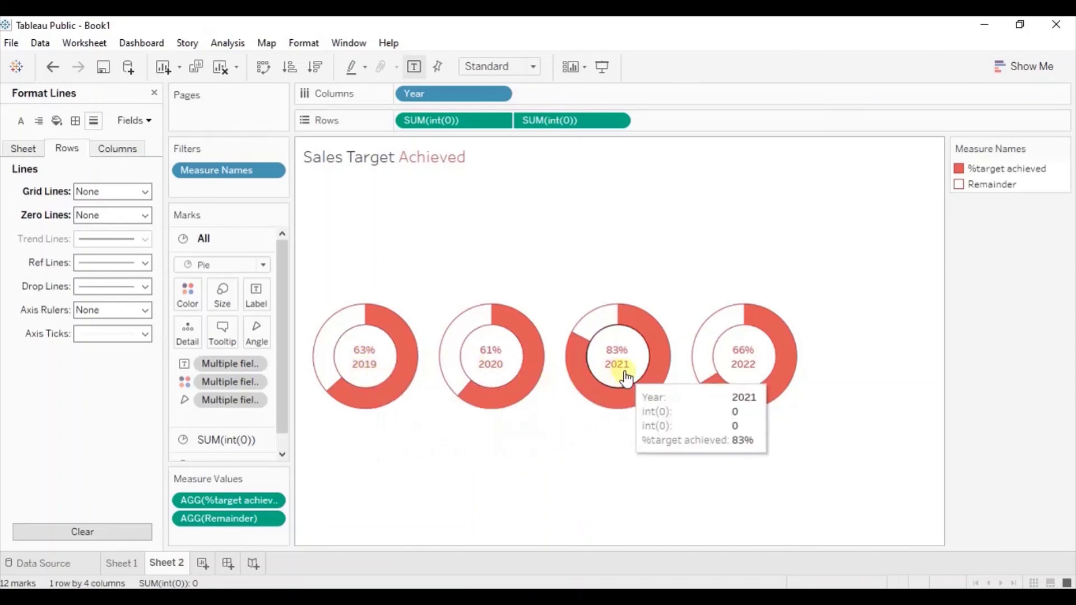